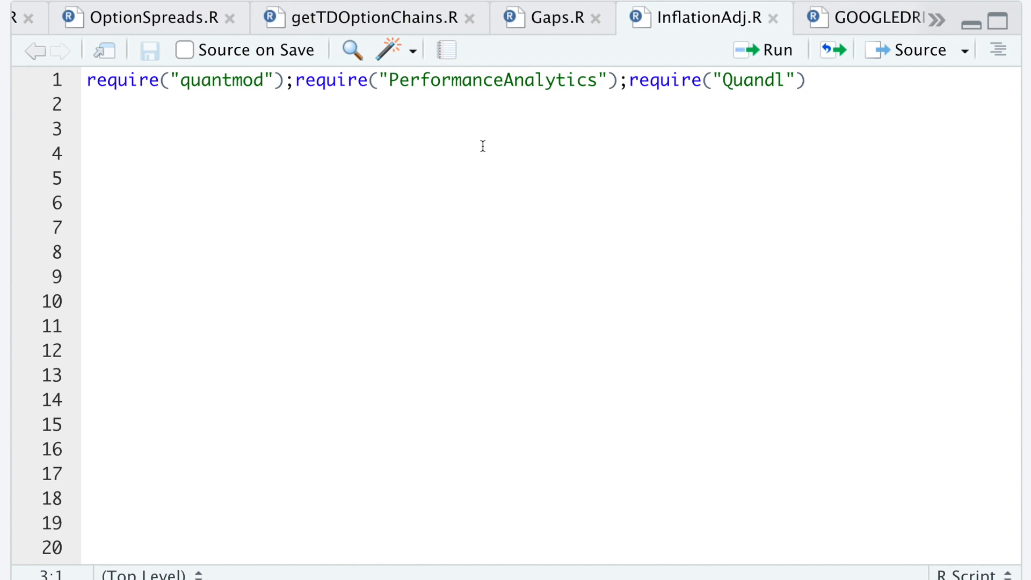
text(CPI = )
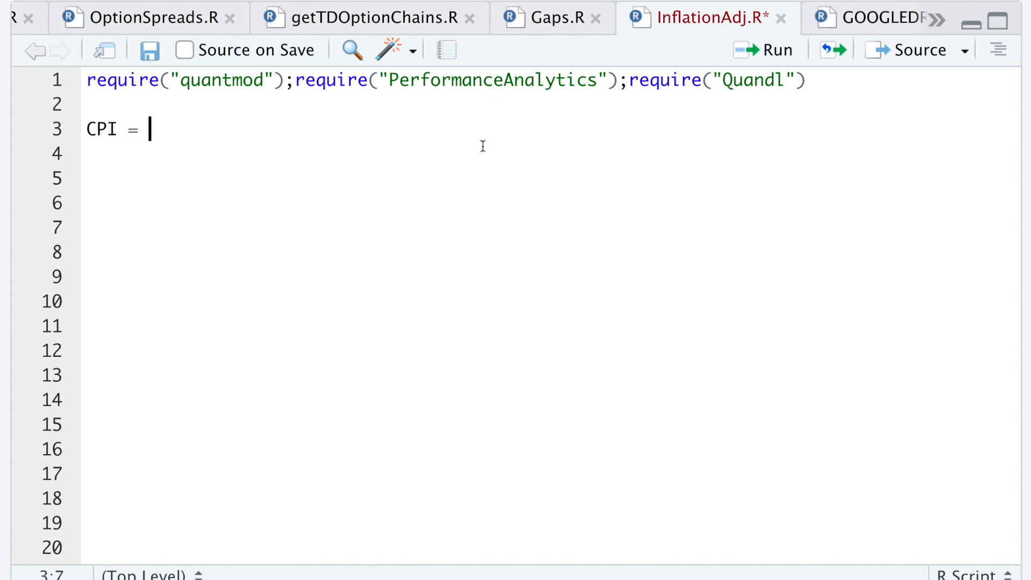
text(getSym)
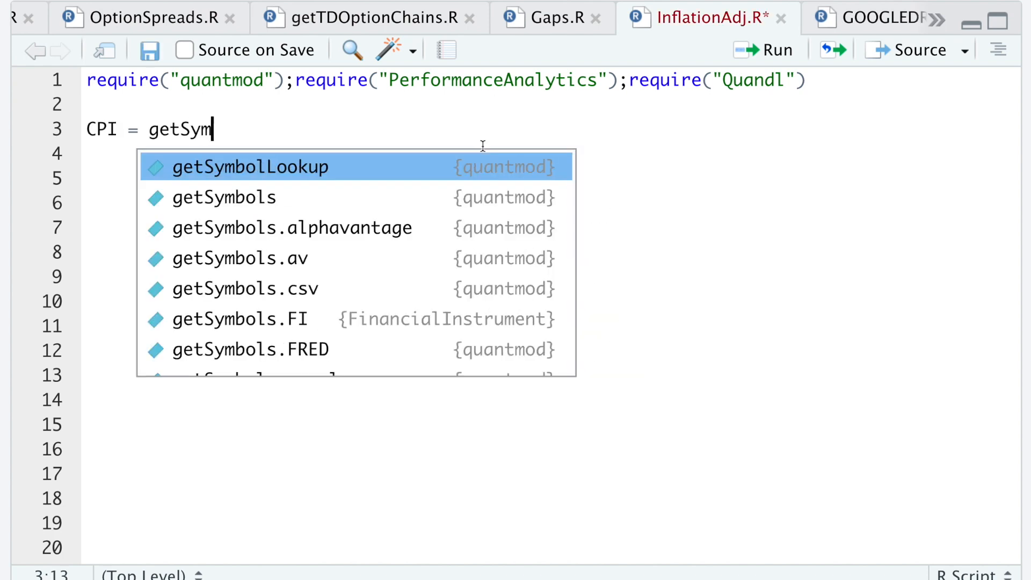
text(bol)
- Write line 3 as CPI = getSymbols.FRED("CPIAUCNS", env = .GlobalEnv, auto.assign=FALSE) using autocomplete
key(Down)
key(Down)
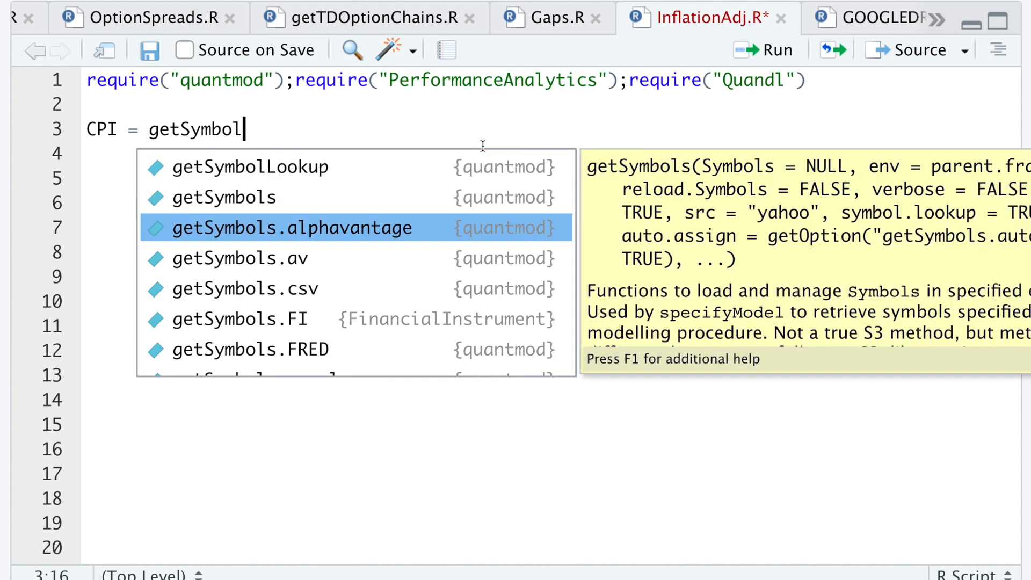
key(Down)
key(Down)
key(Down)
key(Down)
key(Tab)
text(")
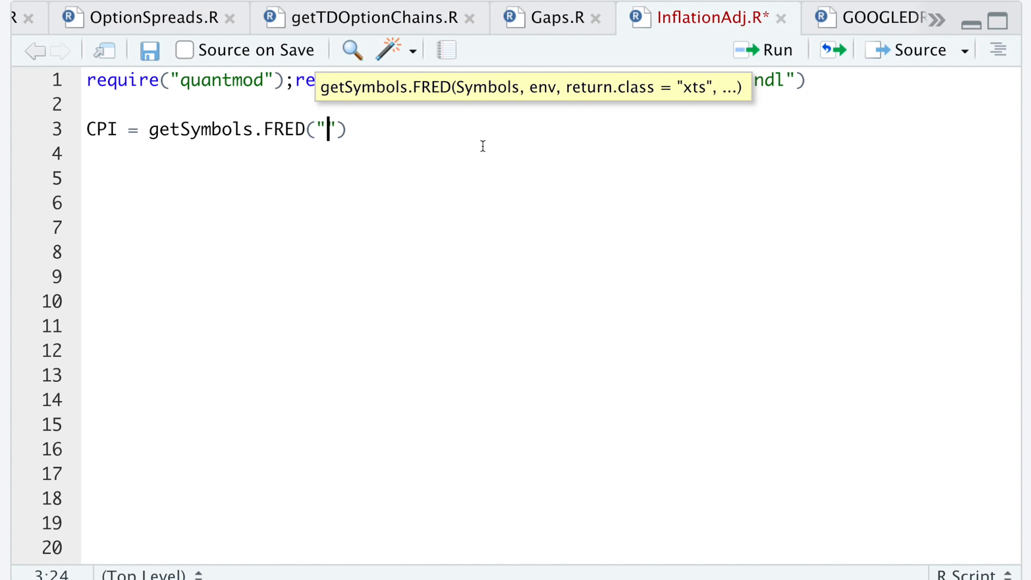
text(C)
text(PIAUCN)
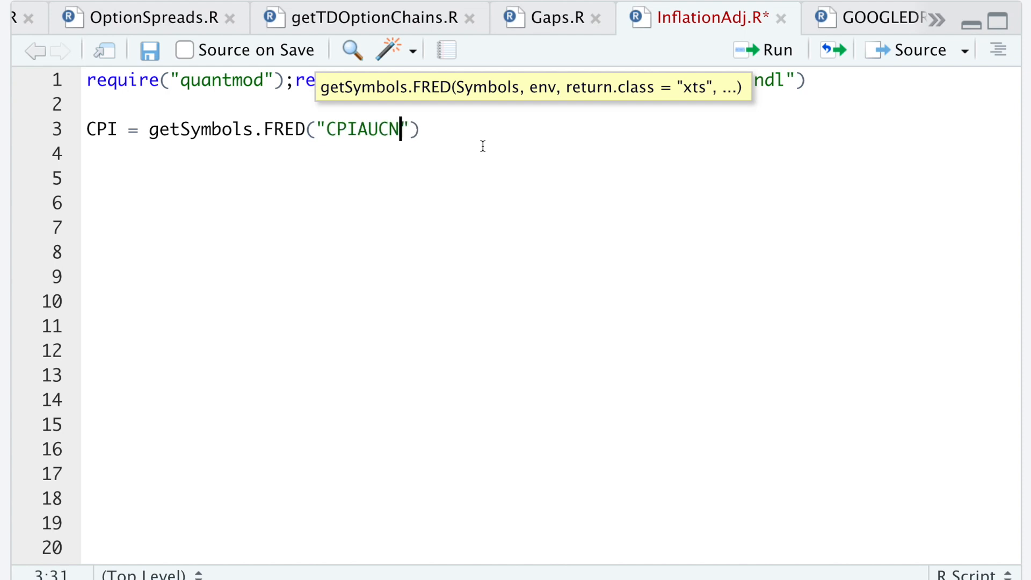
text(S)
key(Right)
text(,env)
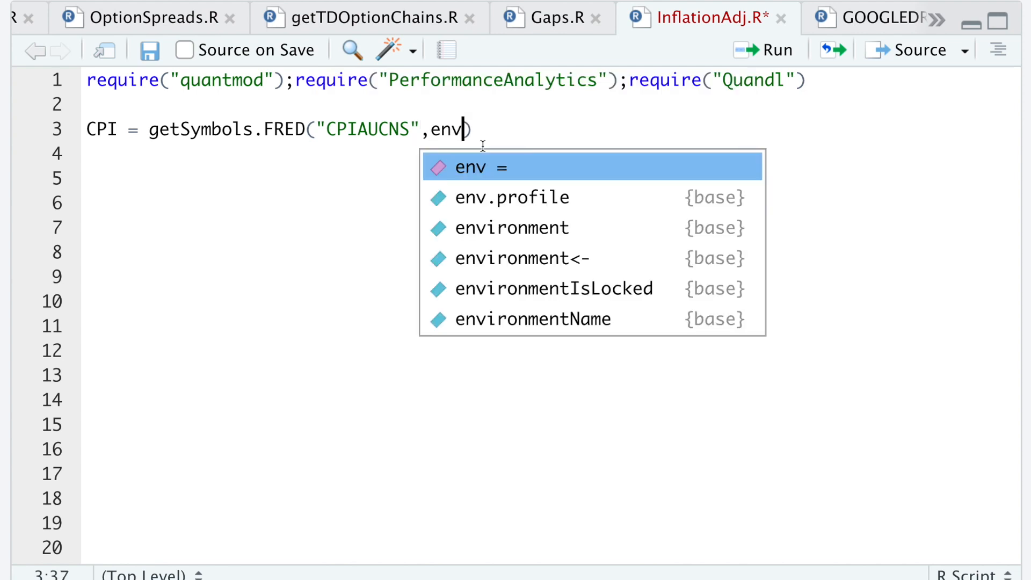
key(Tab)
text(.Gl)
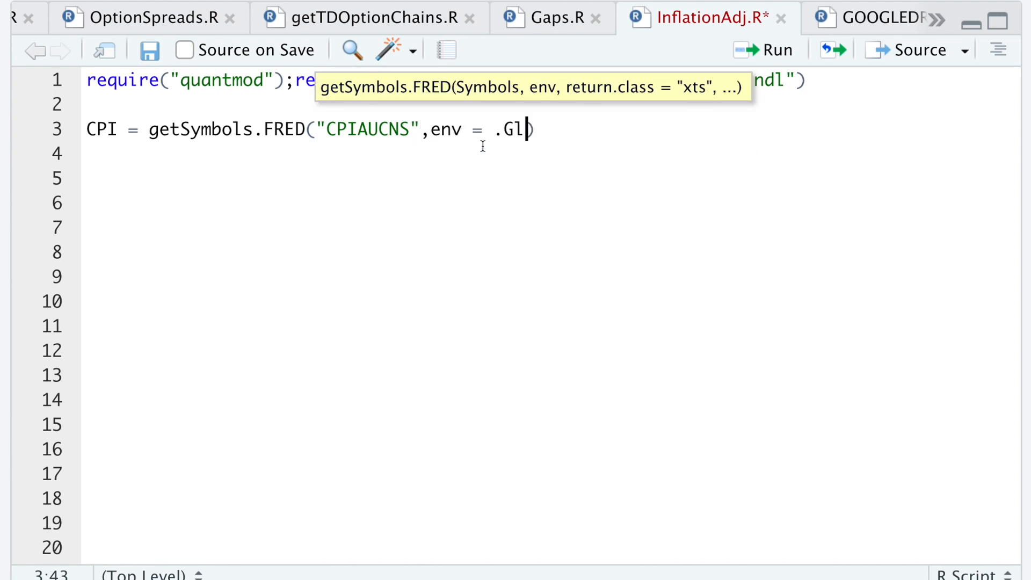
text(o)
key(Tab)
text(, )
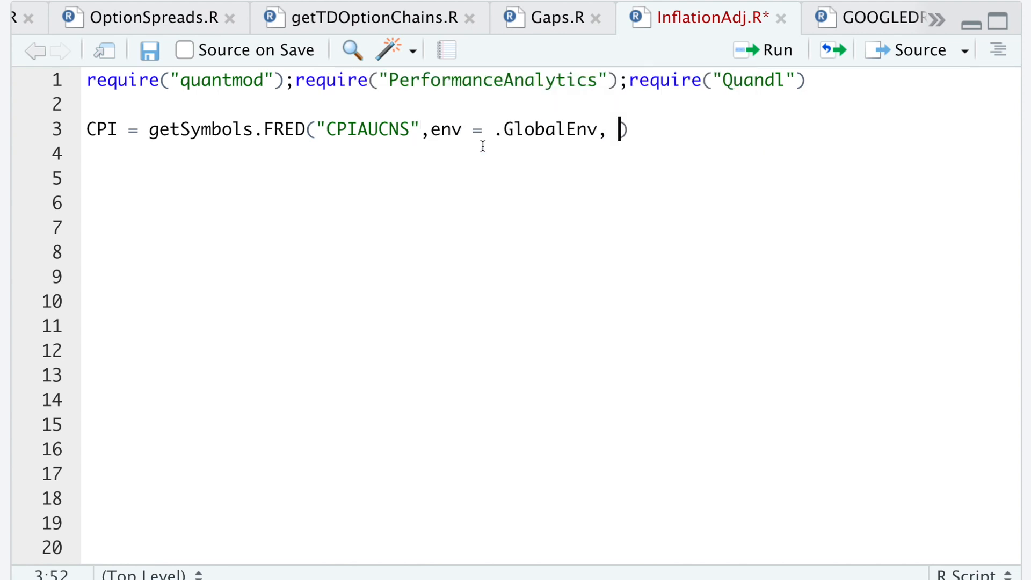
text(auto)
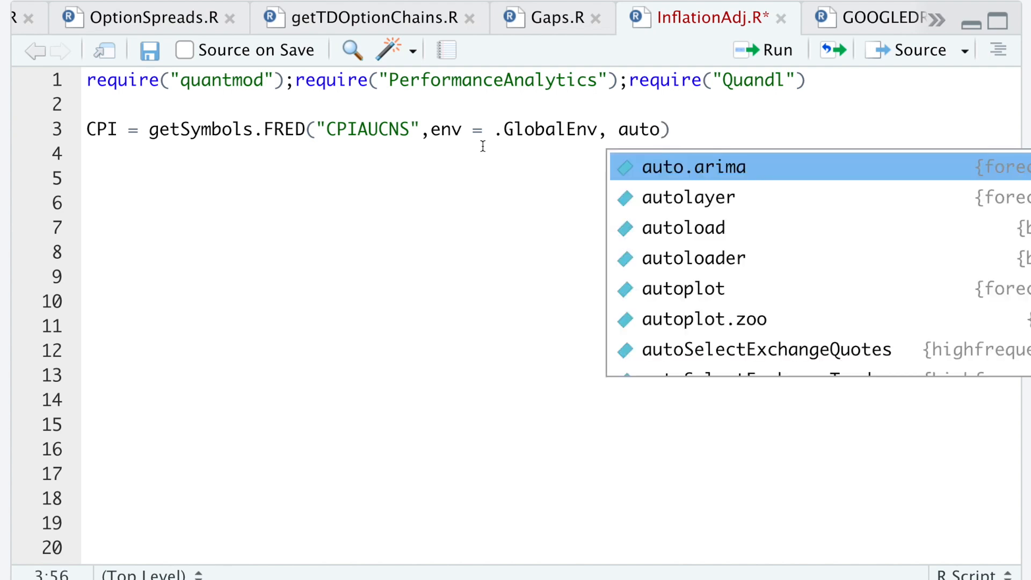
text(.assig)
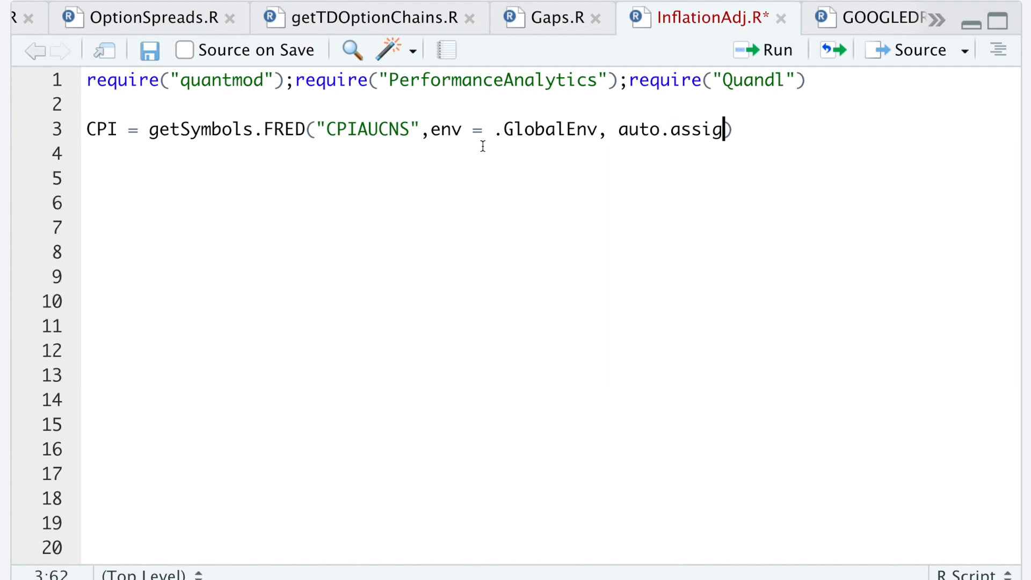
text(n=FALSE)
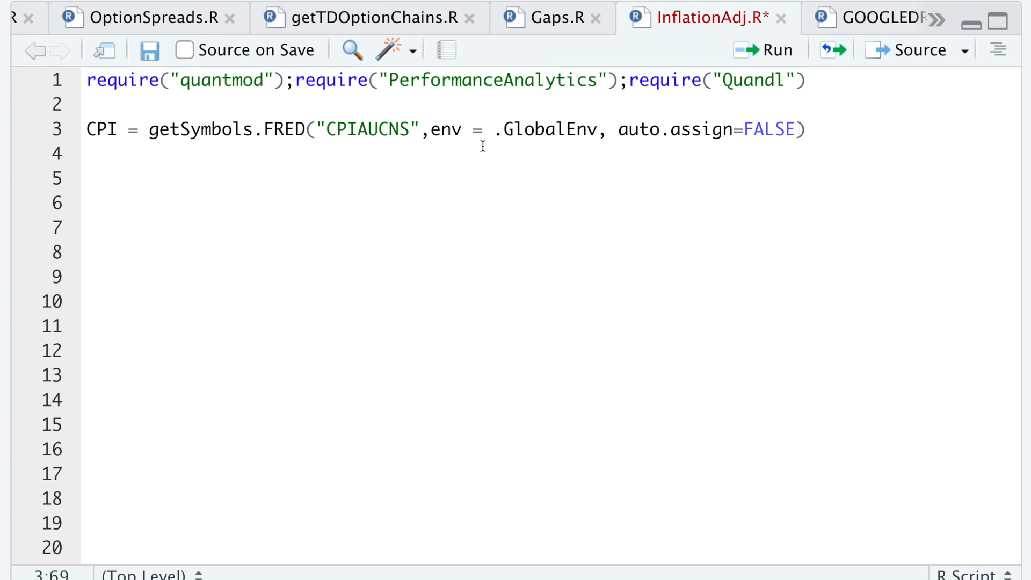
- Select the whole CPI download line and run it
key(Right)
key(shift+Home)
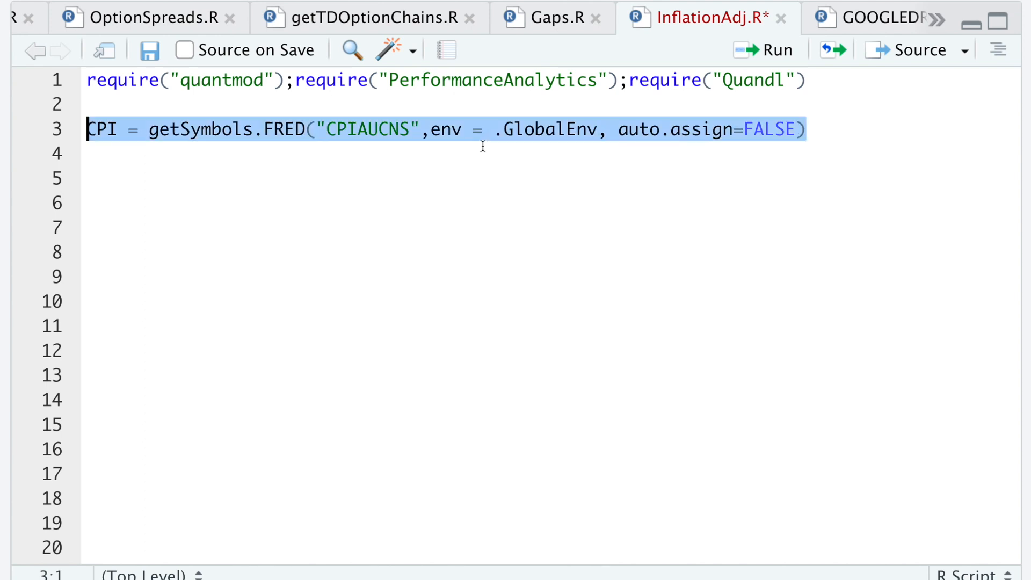
key(ctrl+Return)
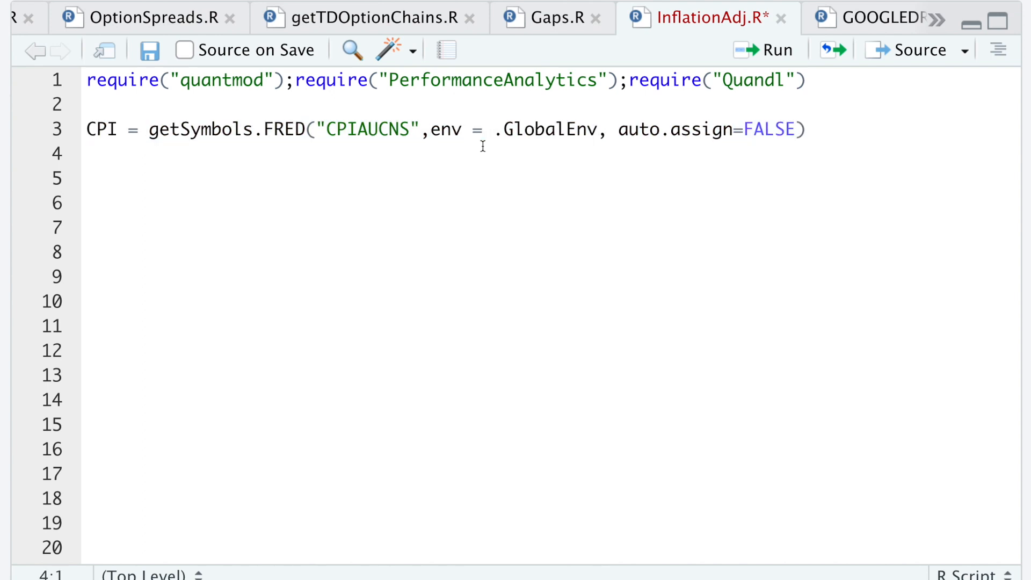
- Write CPI = ROC(CPI,type="continuous") and colnames(CPI) = "CPI" on lines 5–6
key(Down)
text(CPI )
text(= ROC(C)
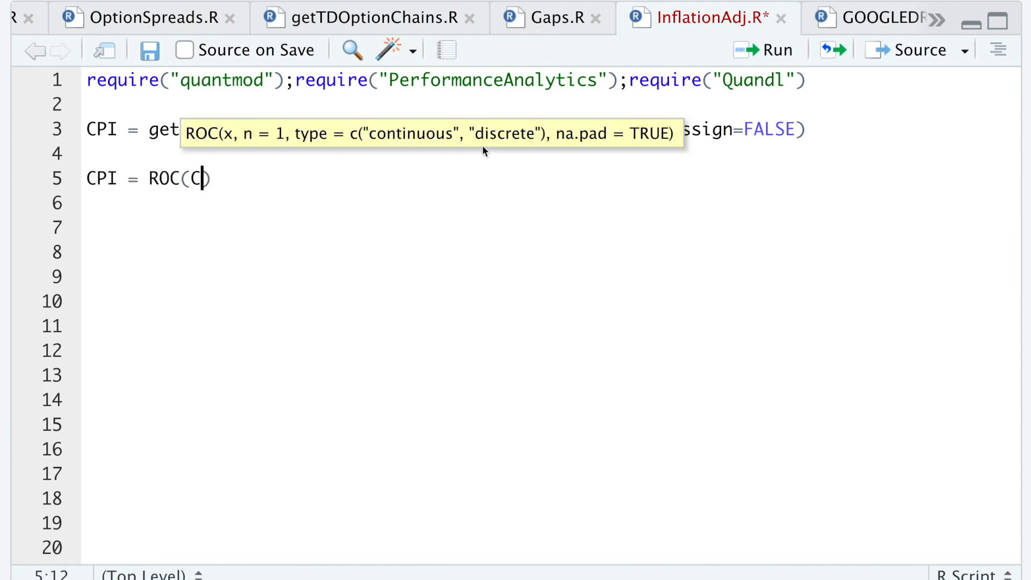
text(PI,type=)
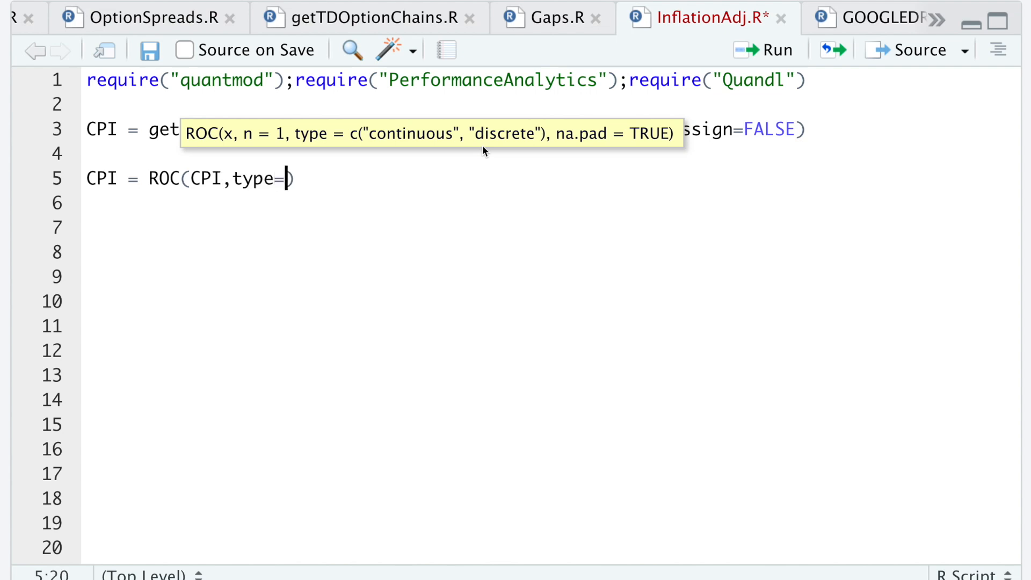
text("contin)
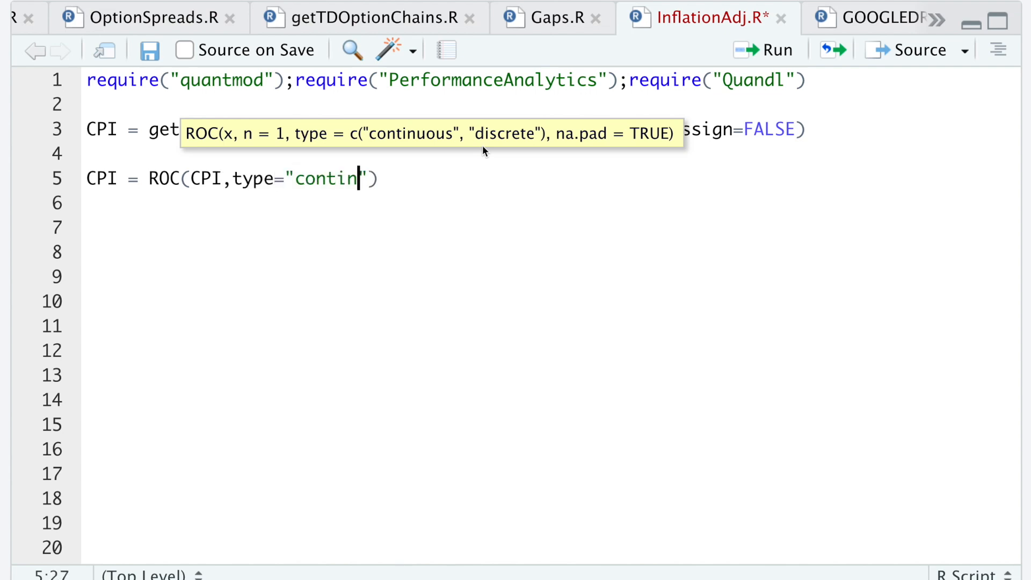
text(uous)
key(End)
key(Return)
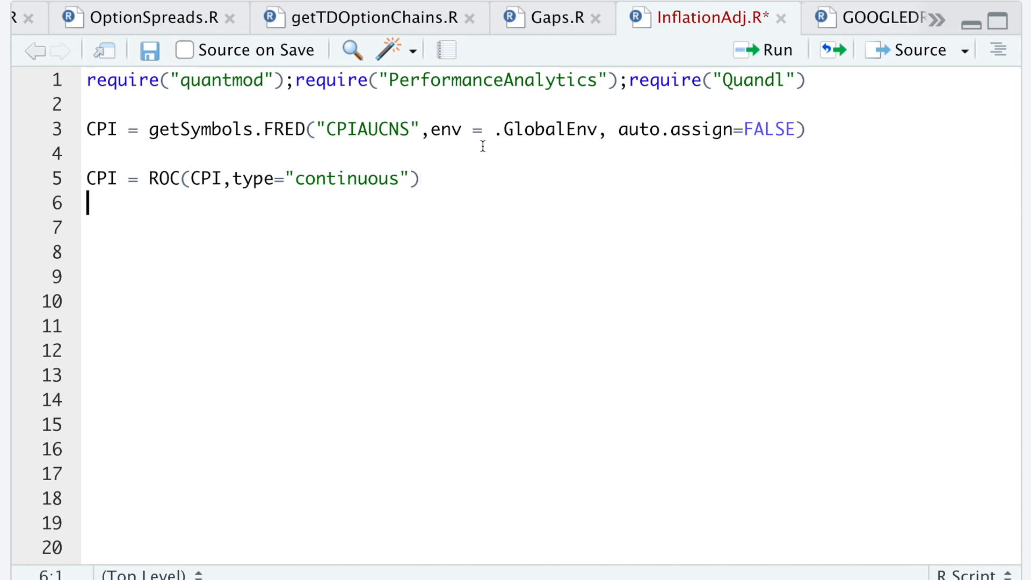
text(col)
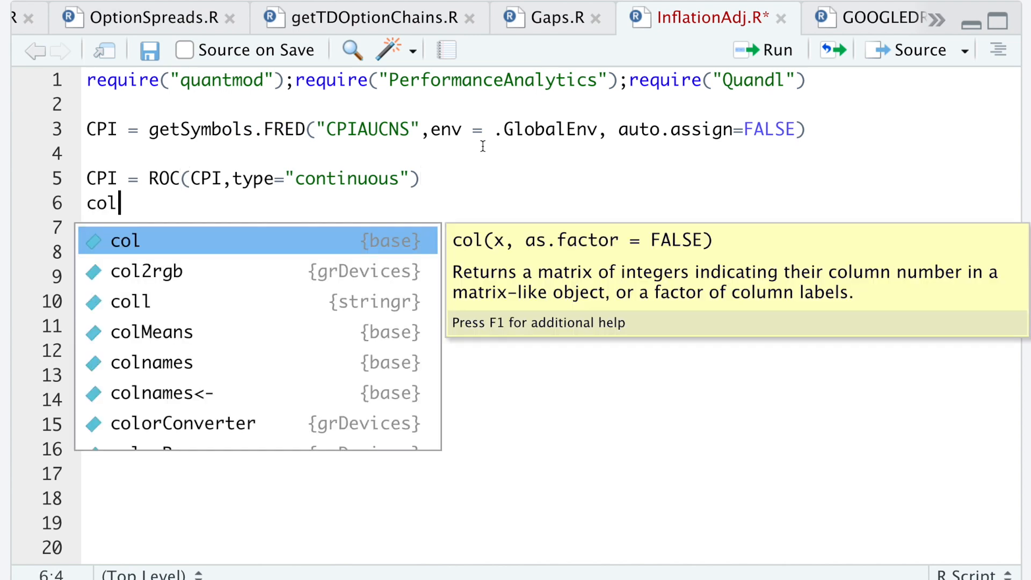
text(names(CPI)
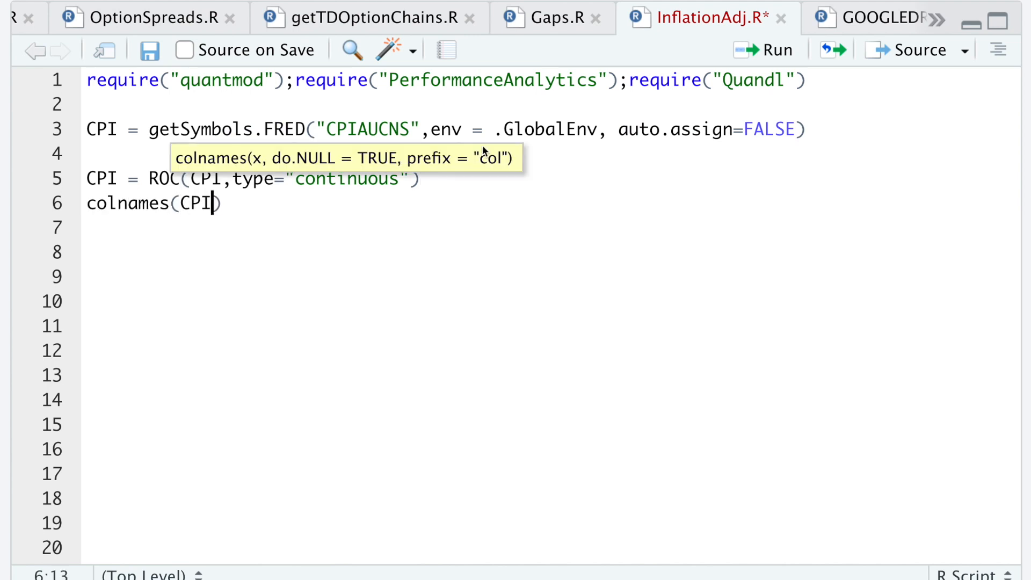
key(End)
text(= ")
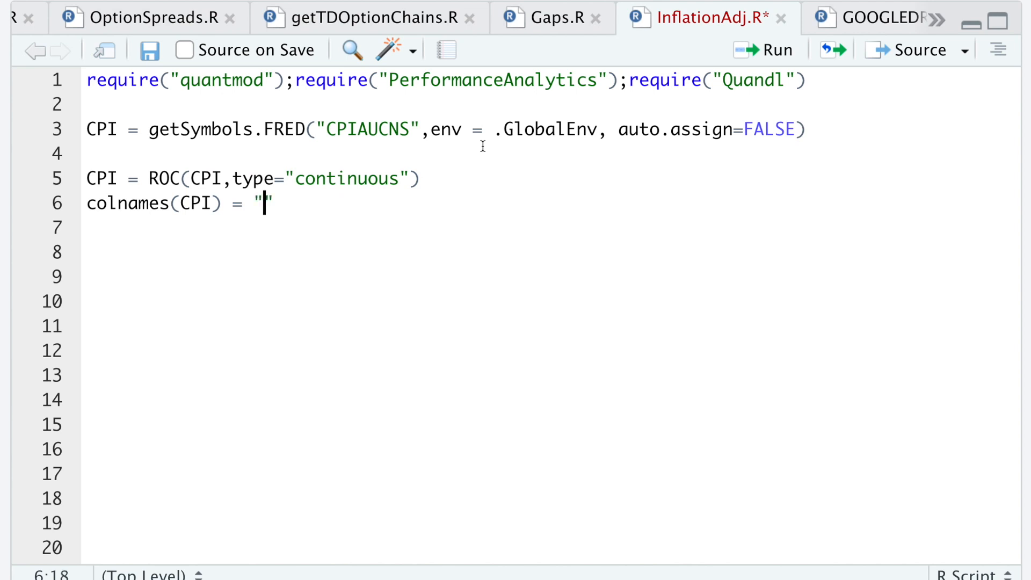
text(CPI)
key(End)
- Select both CPI lines and run them
key(shift+Home)
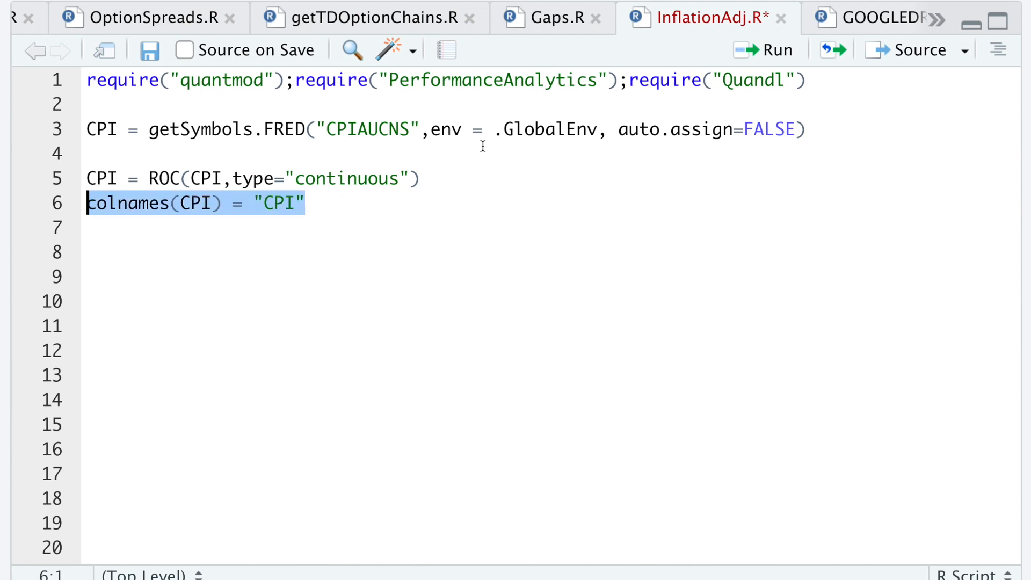
key(shift+Up)
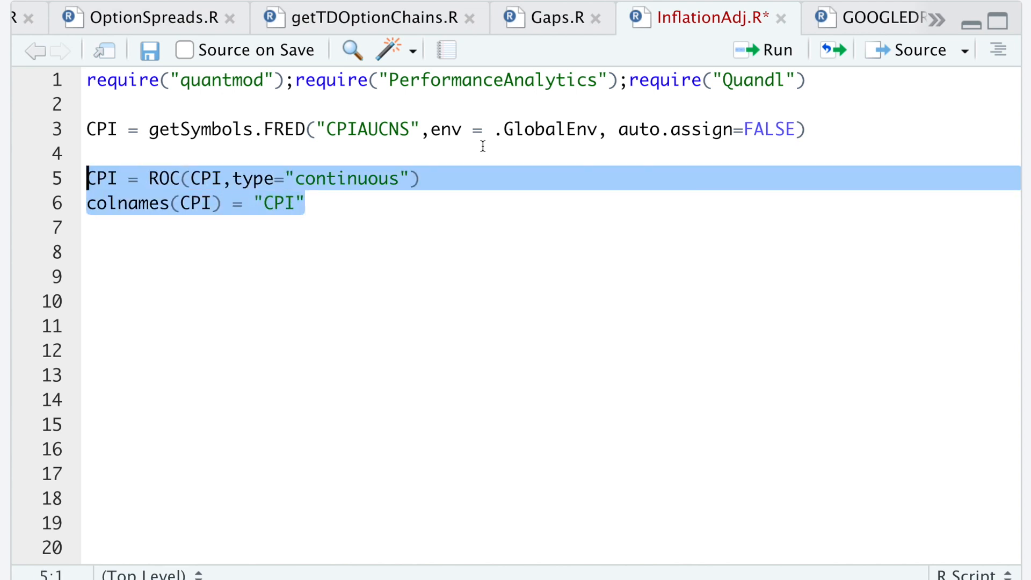
key(ctrl+Return)
- Add ticker lines for LBMA/GOLD and LBMA/SILVER, then run the gold ticker assignment
key(Return)
key(Return)
text(tic)
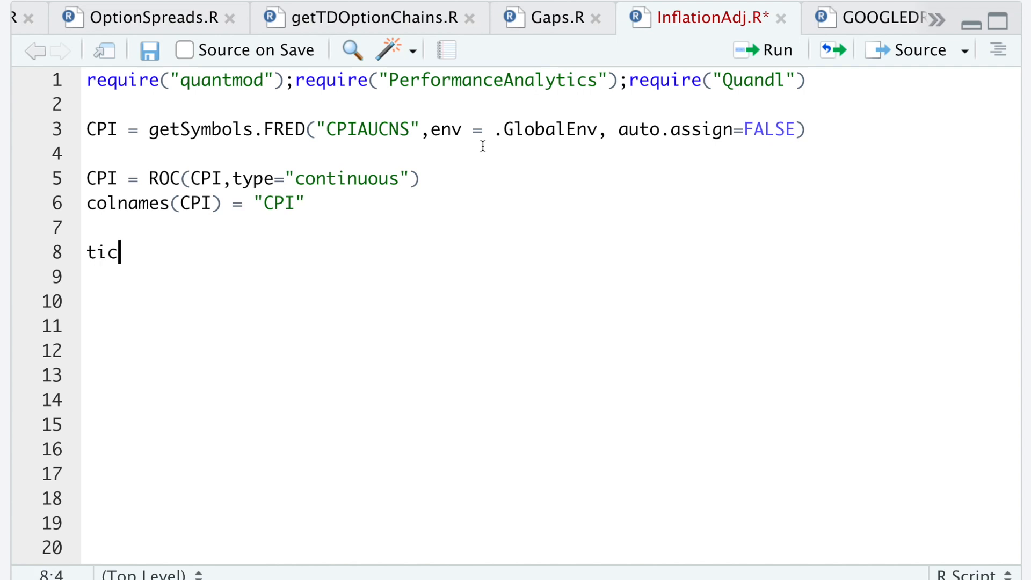
text(ker = ")
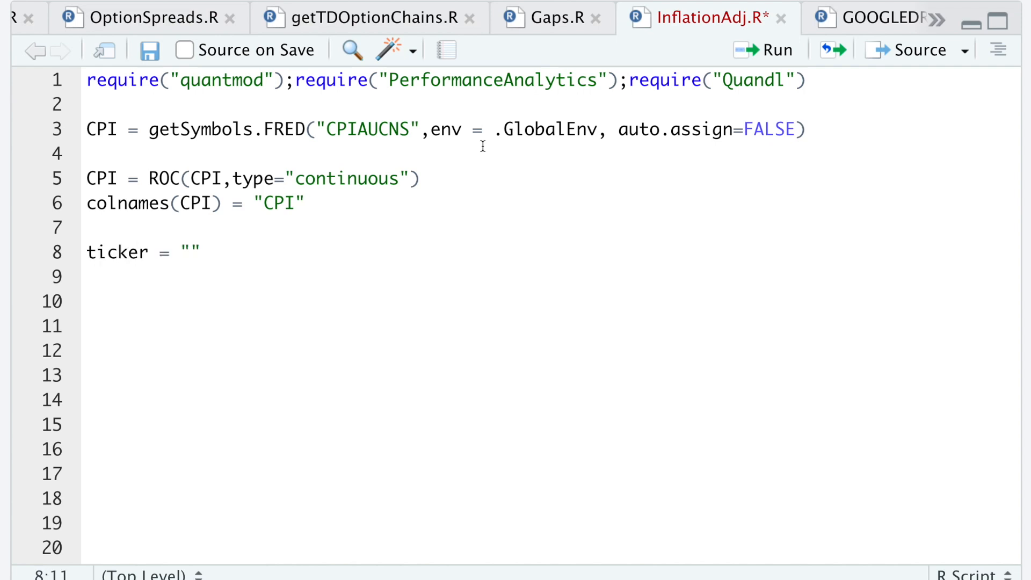
text(LBMA/)
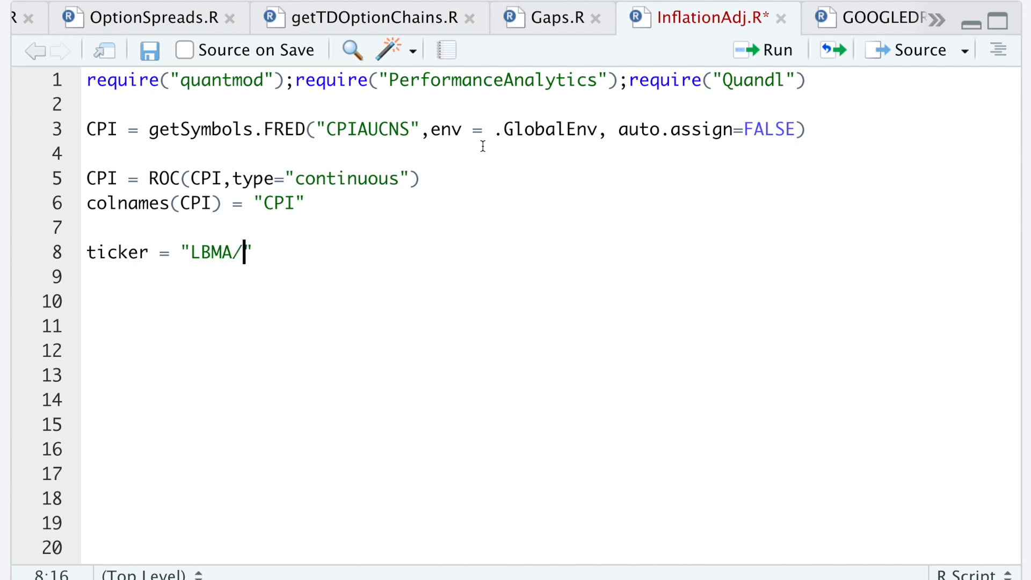
text(GOLD)
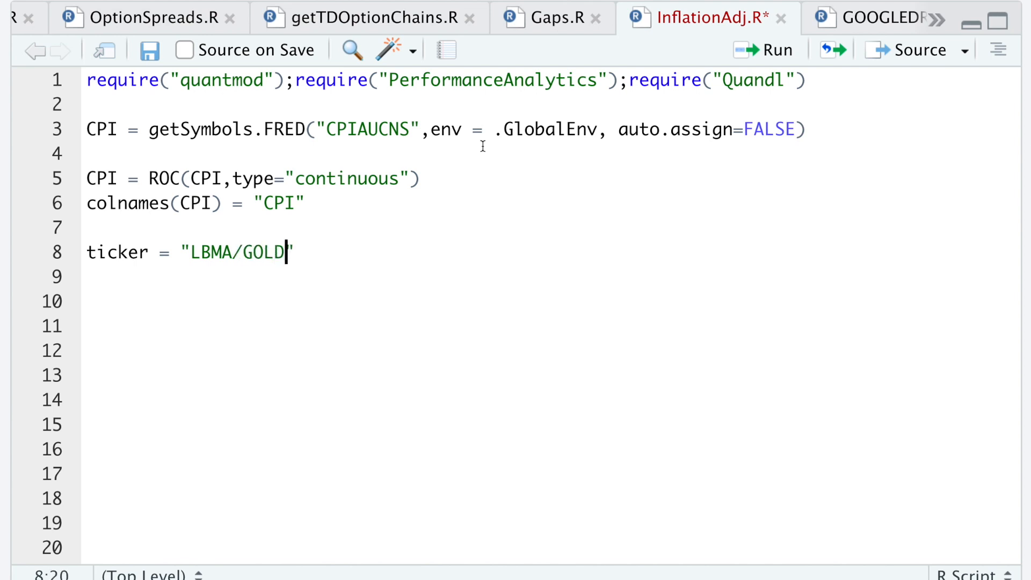
key(Right)
key(Return)
text(ticker)
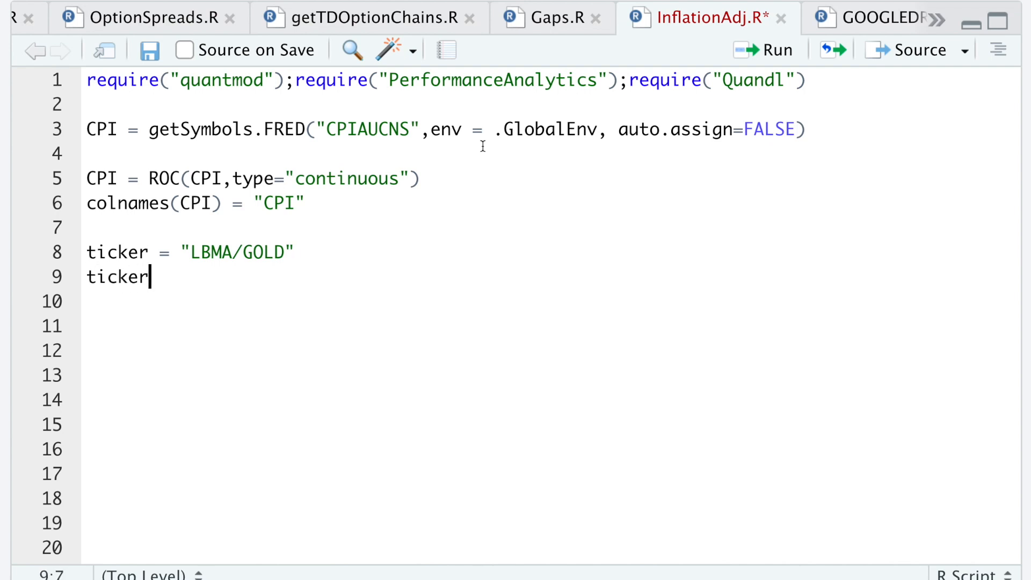
text( = "LB)
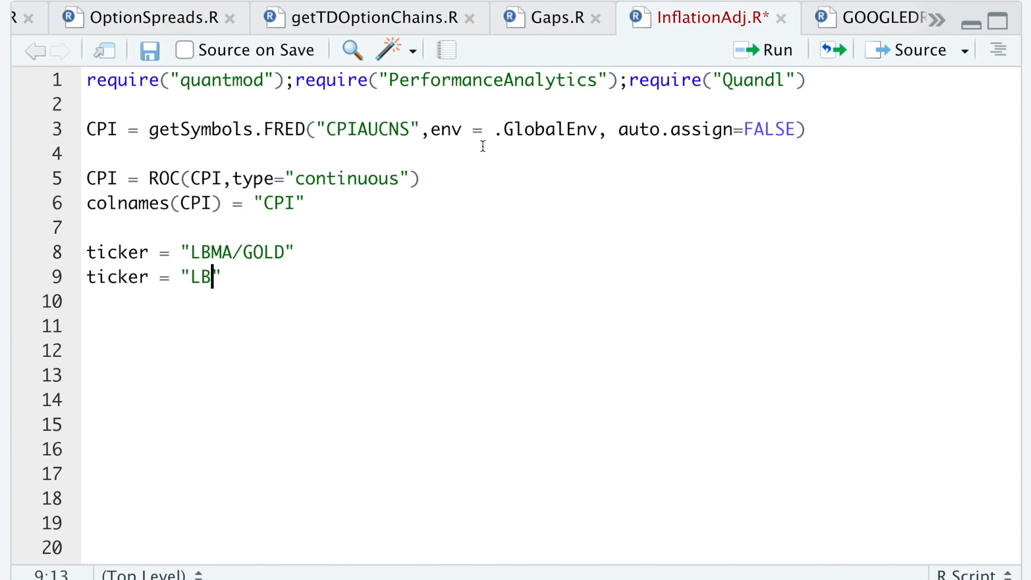
text(MA/)
text(SILVER)
key(Right)
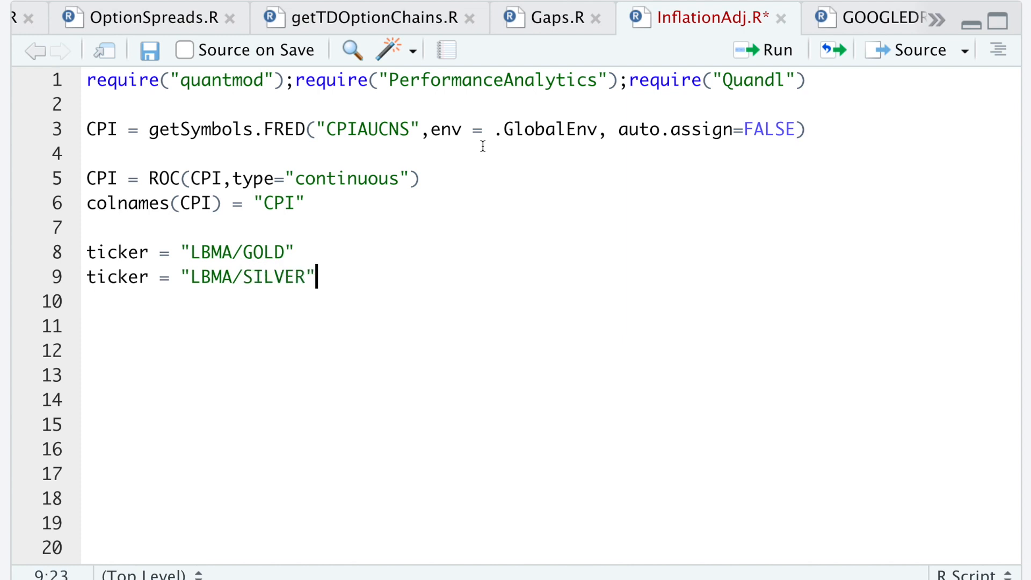
key(Up)
key(shift+Home)
key(ctrl+Return)
- Write and run stk = Quandl(ticker, api_key=PASS$key, type="xts") on line 11, viewing stk
key(Down)
key(Down)
key(Down)
text(stk )
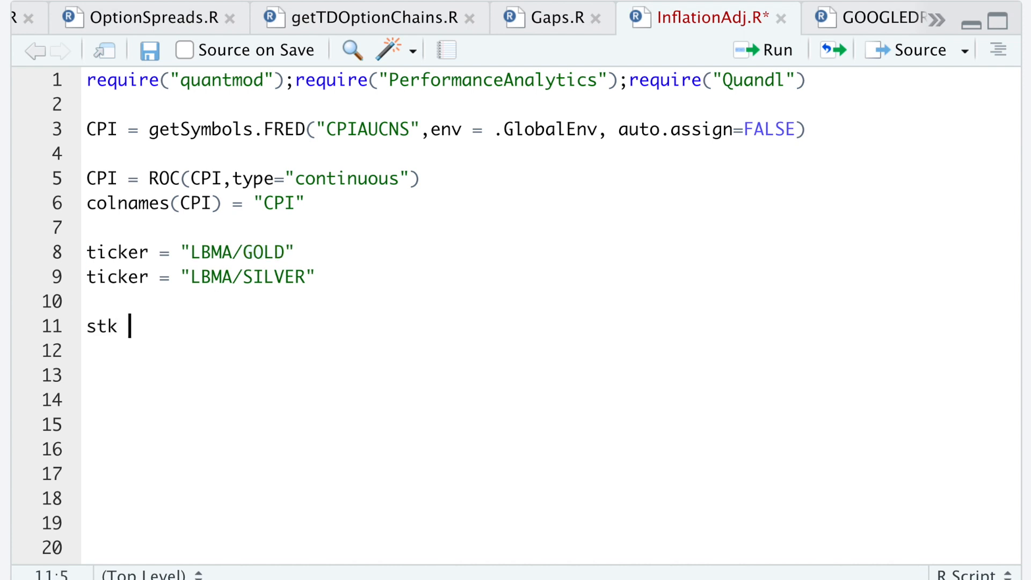
text(= )
text(Quandl()
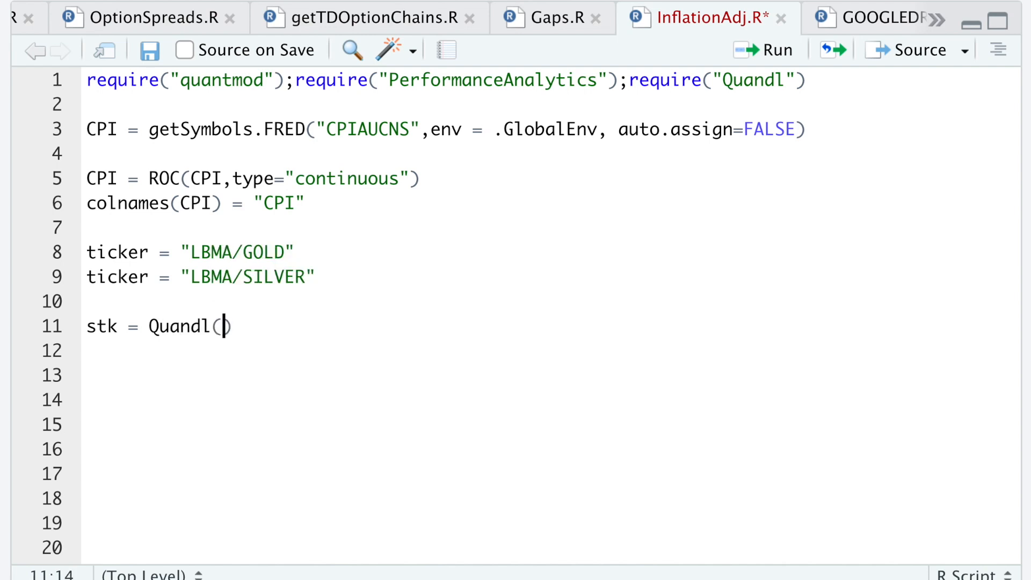
text(ticker, )
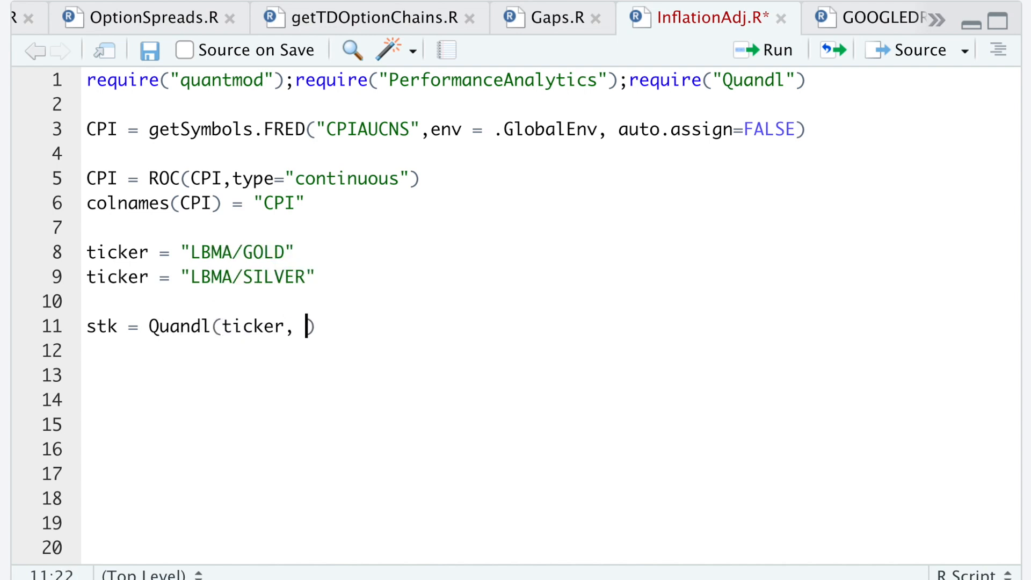
text(api)
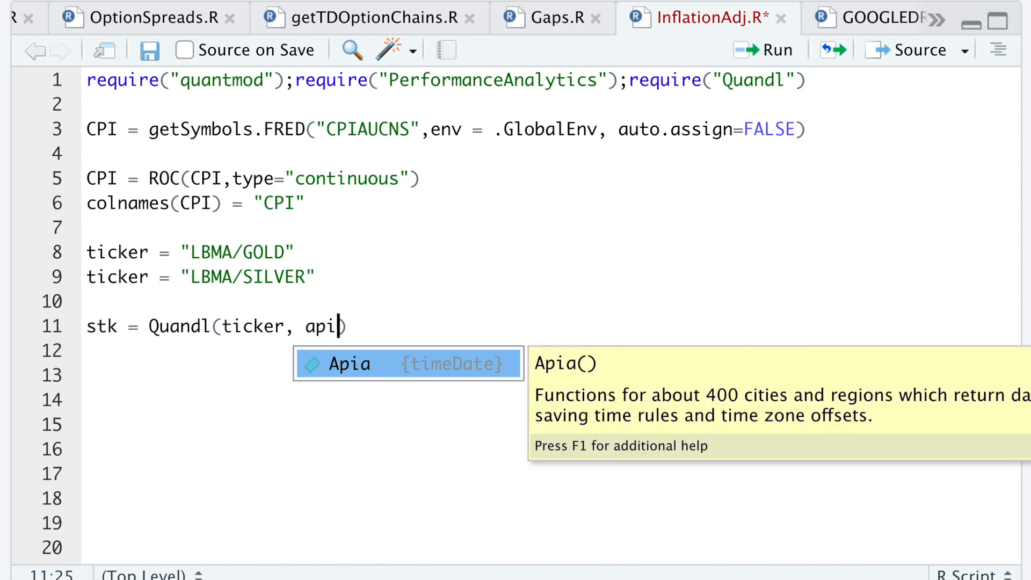
text(_key=PA)
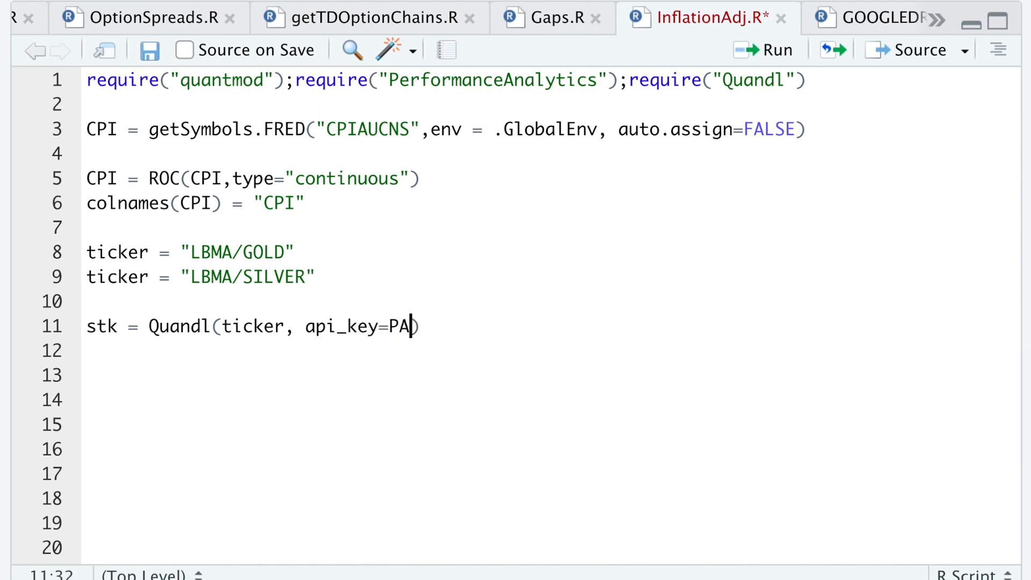
text(SS$)
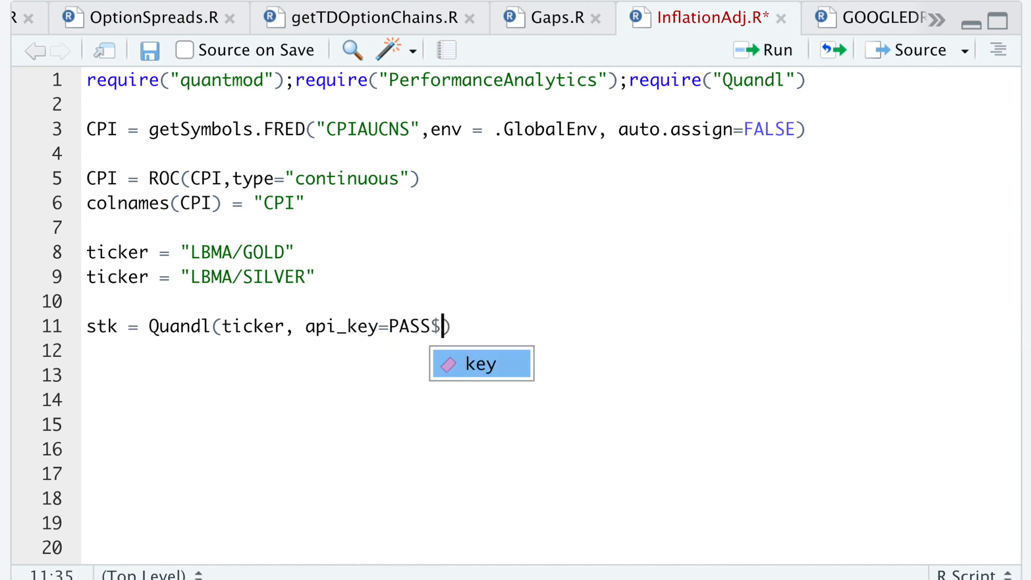
key(Tab)
text(, type)
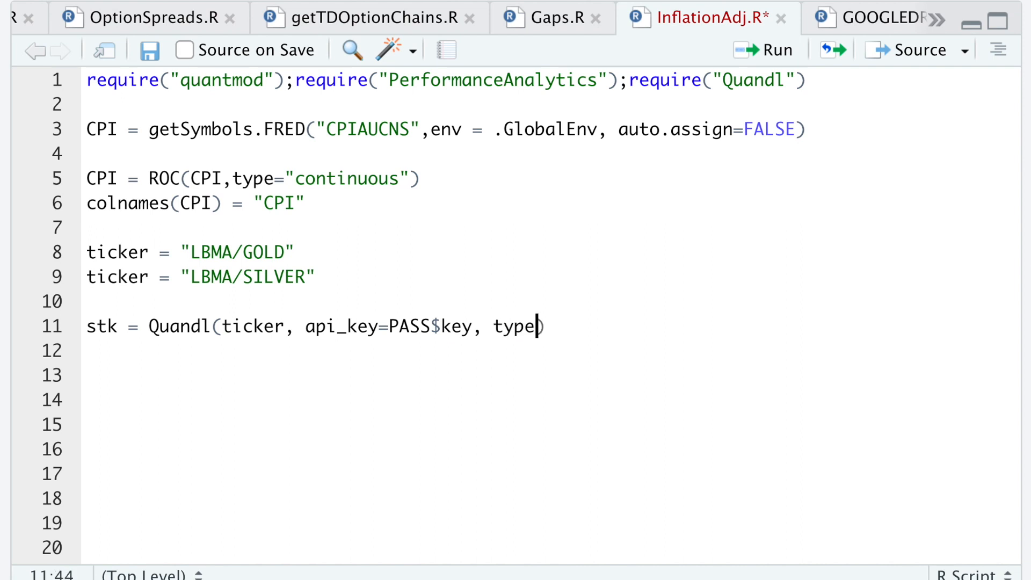
text(="xts)
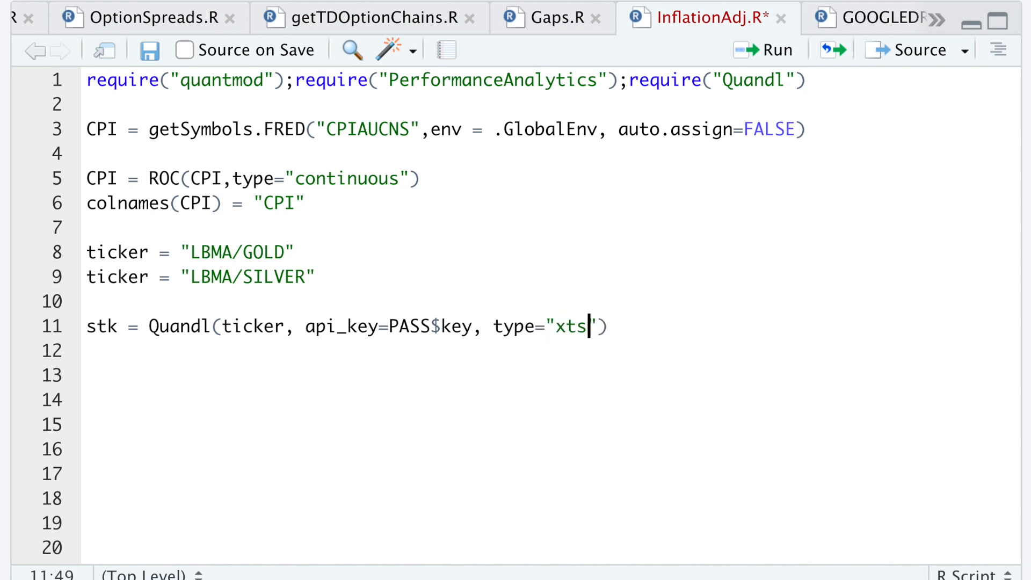
key(Right)
key(Right)
key(shift+Home)
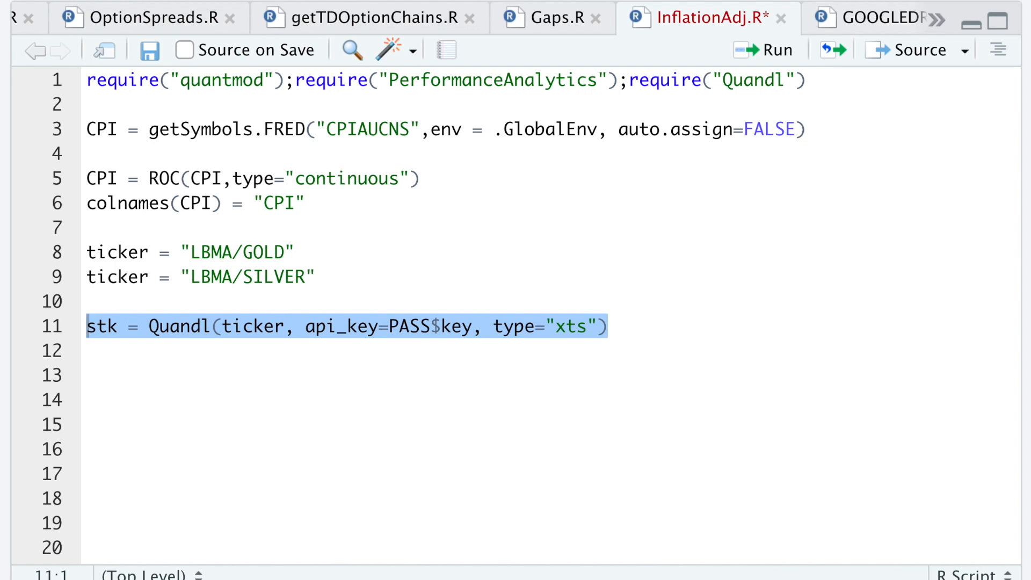
key(ctrl+Return)
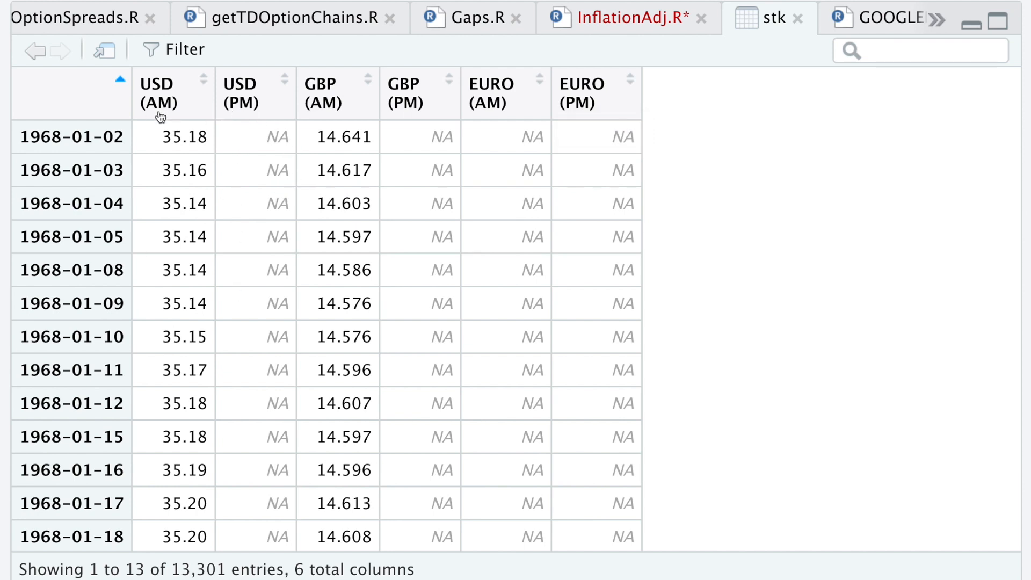
- Back in the script, add stk = stk[,1] and run it
click(799, 18)
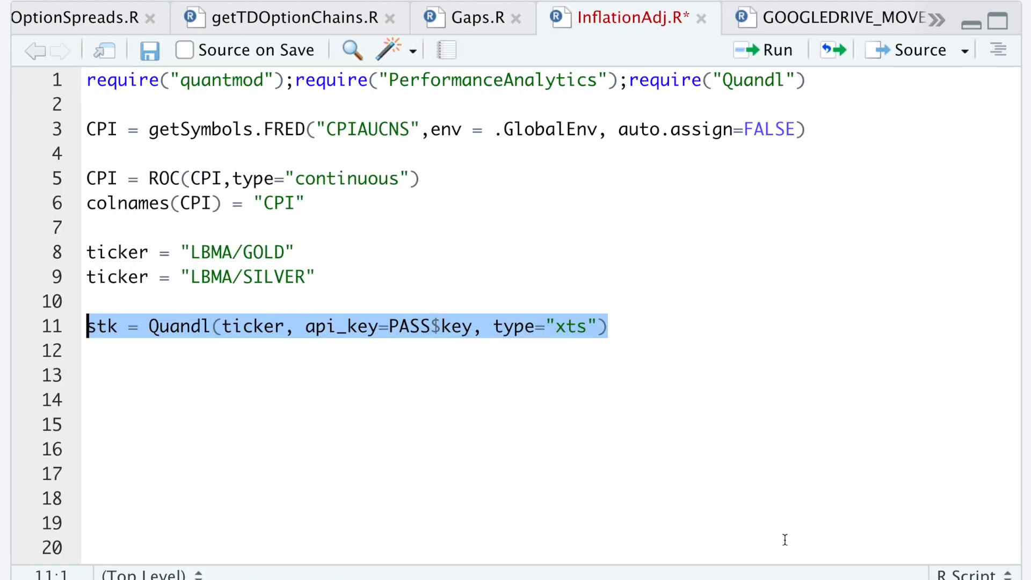
click(610, 422)
text(stk )
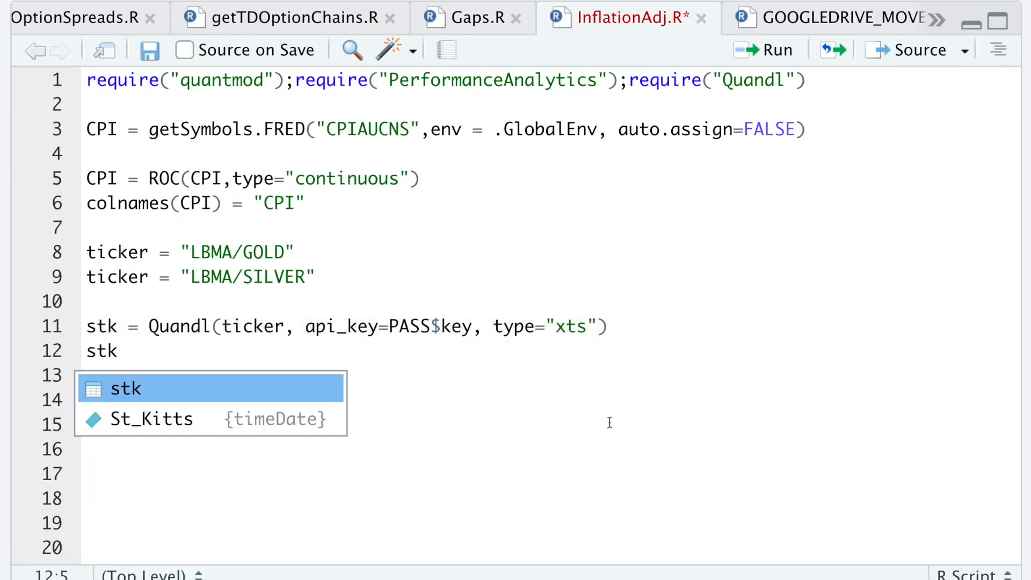
text(= stk)
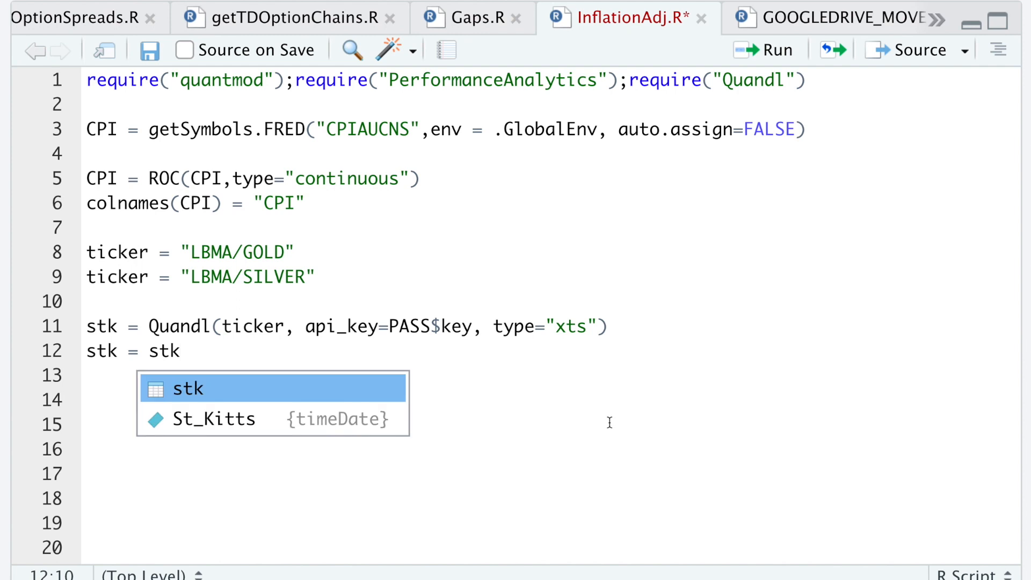
text([,1])
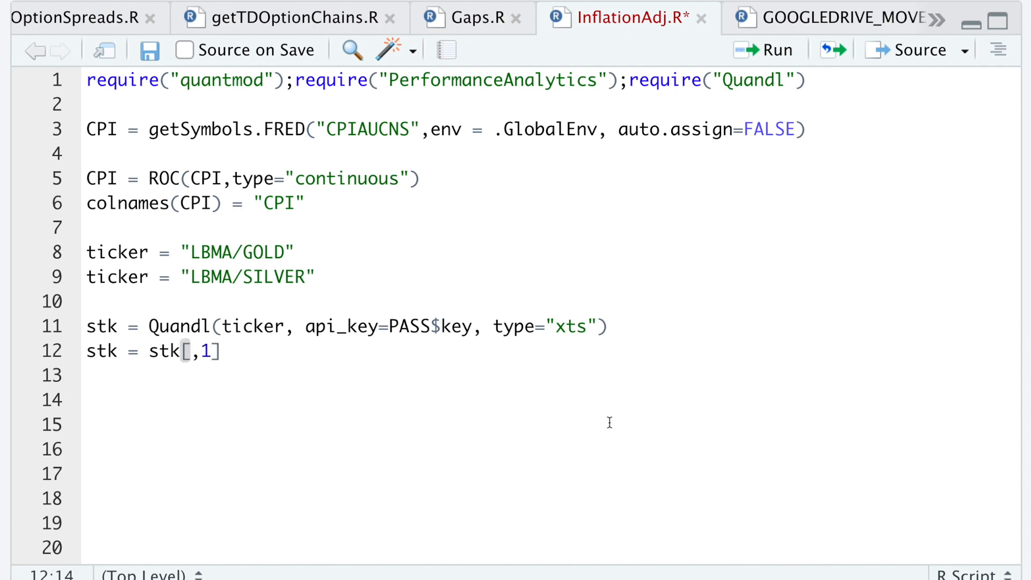
key(shift+Home)
key(ctrl+Return)
text(s)
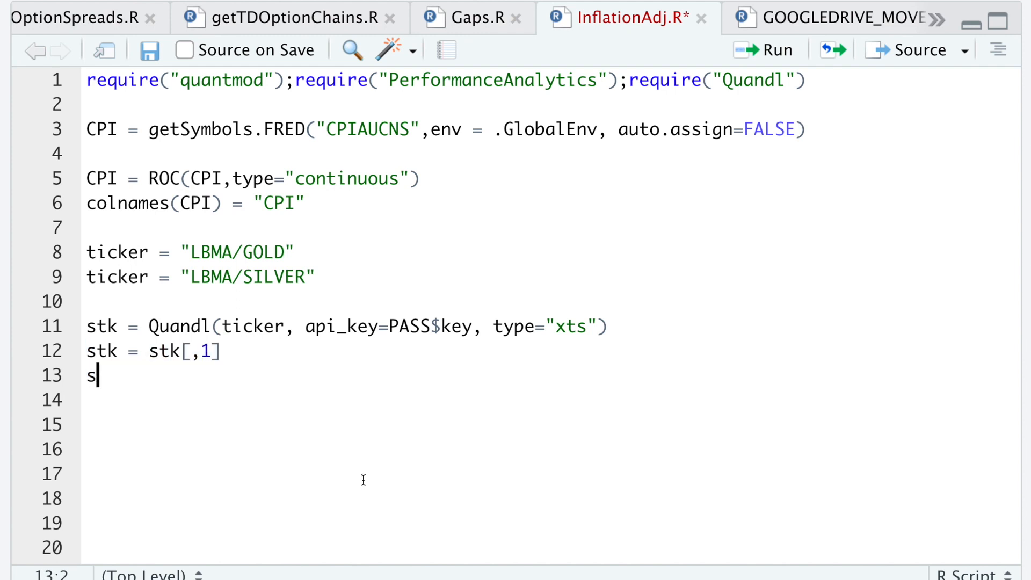
text(tk = )
text(to.monthly)
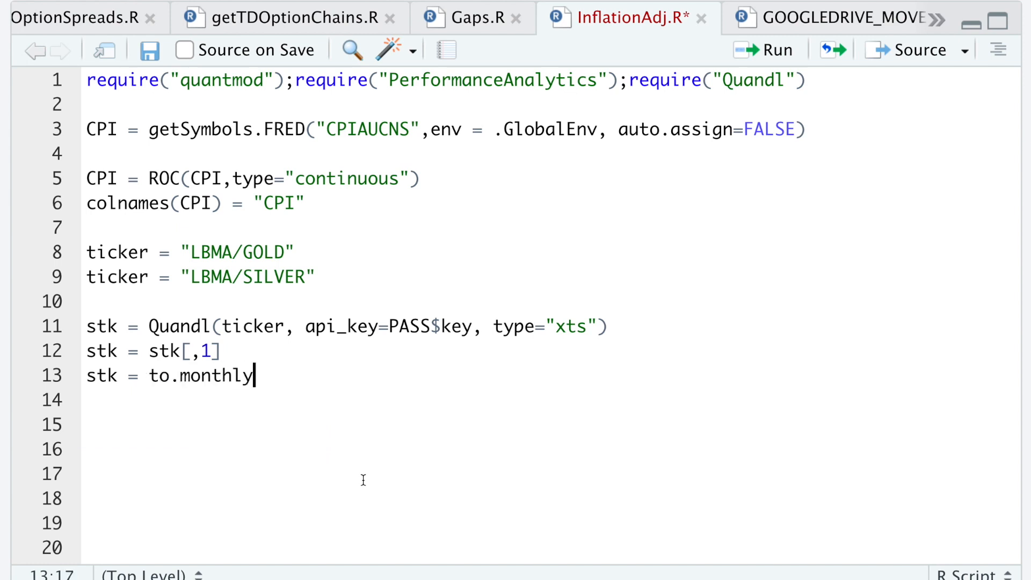
text(()
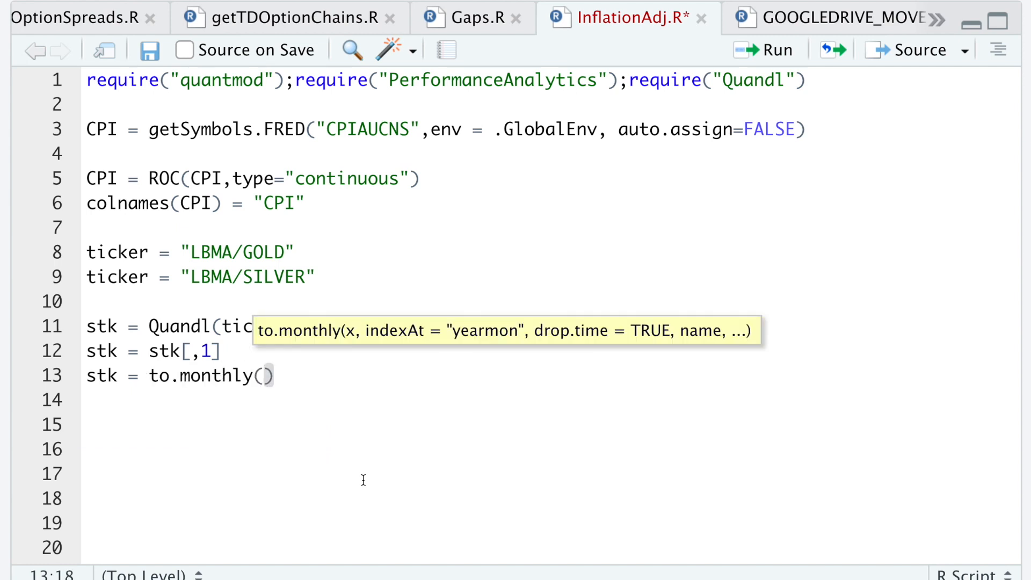
text(stk)
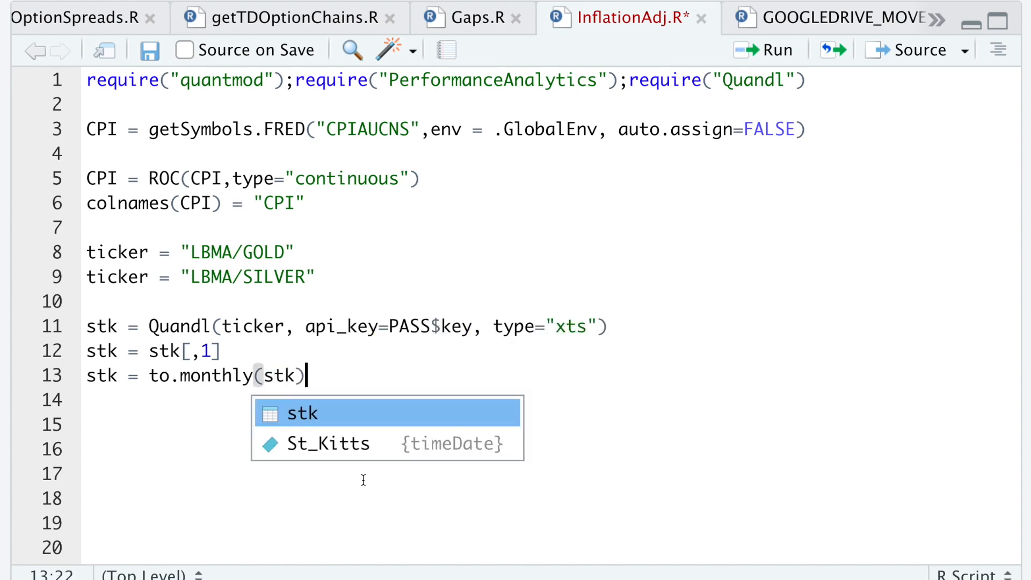
- Add stk = to.monthly(stk) and select the line to run it
key(Escape)
key(shift+Home)
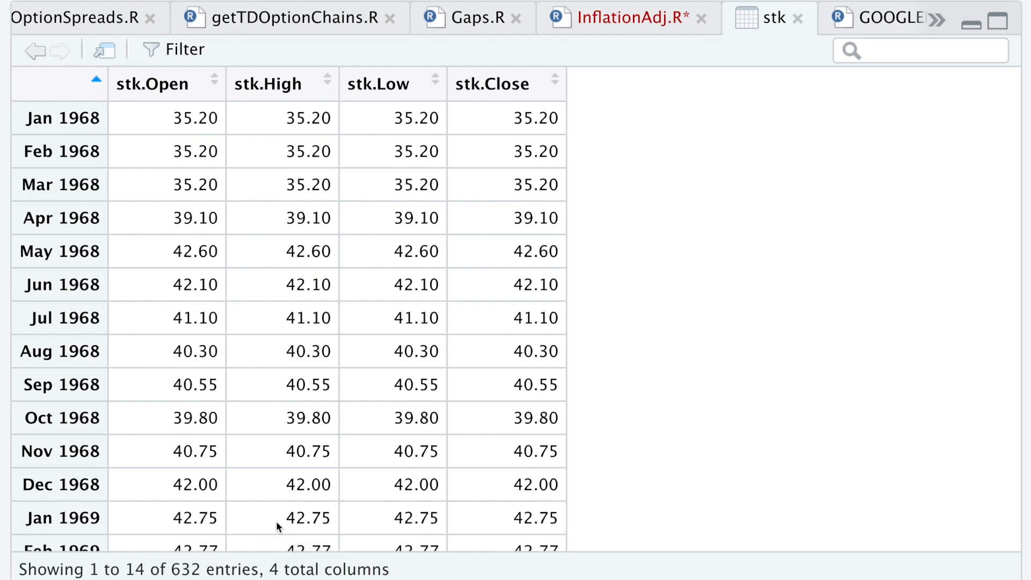
- Back in InflationAdj.R, write and run the line keeping stk's monthly high
click(641, 19)
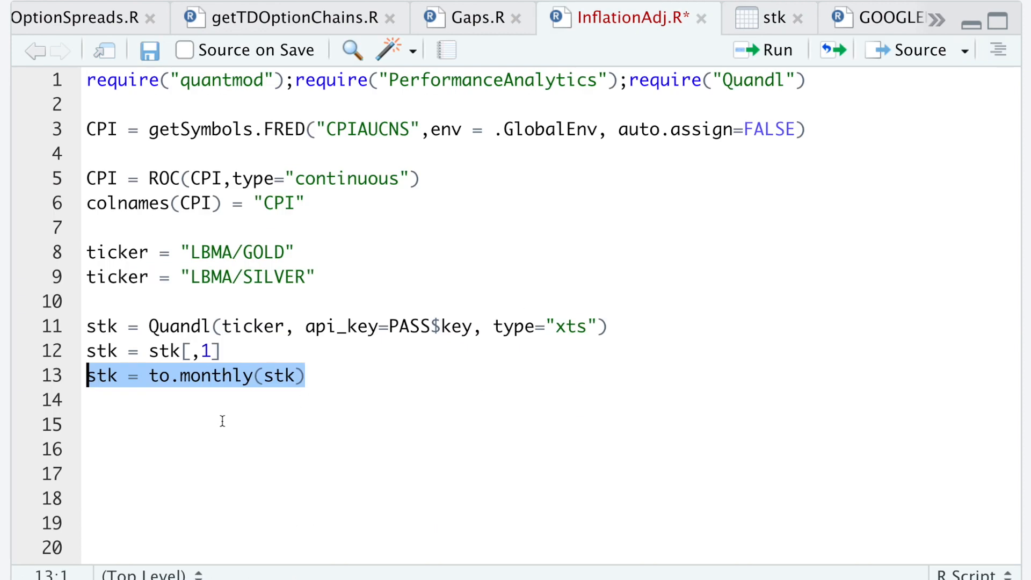
click(336, 423)
text(st)
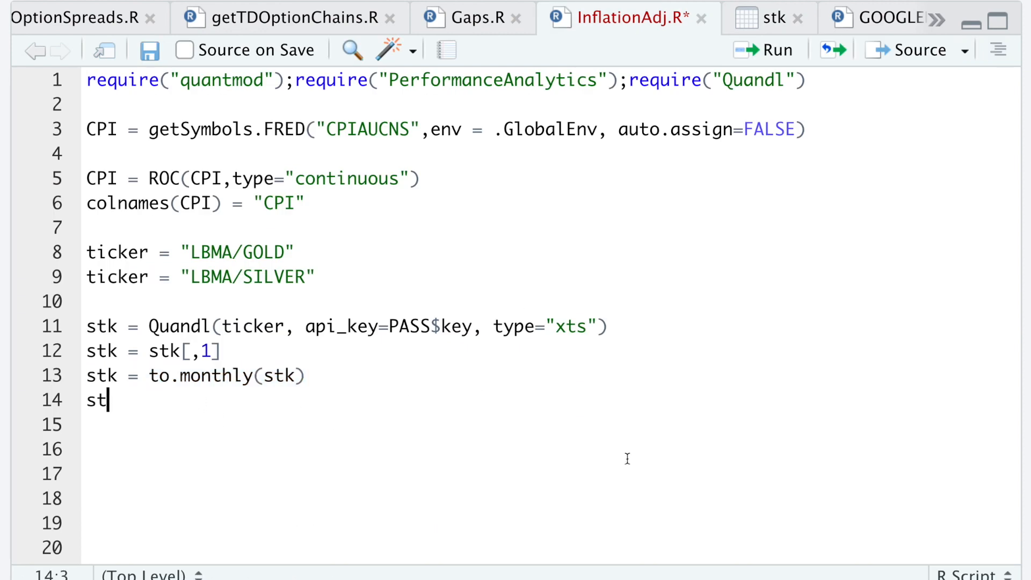
text(k = )
text(Hi()
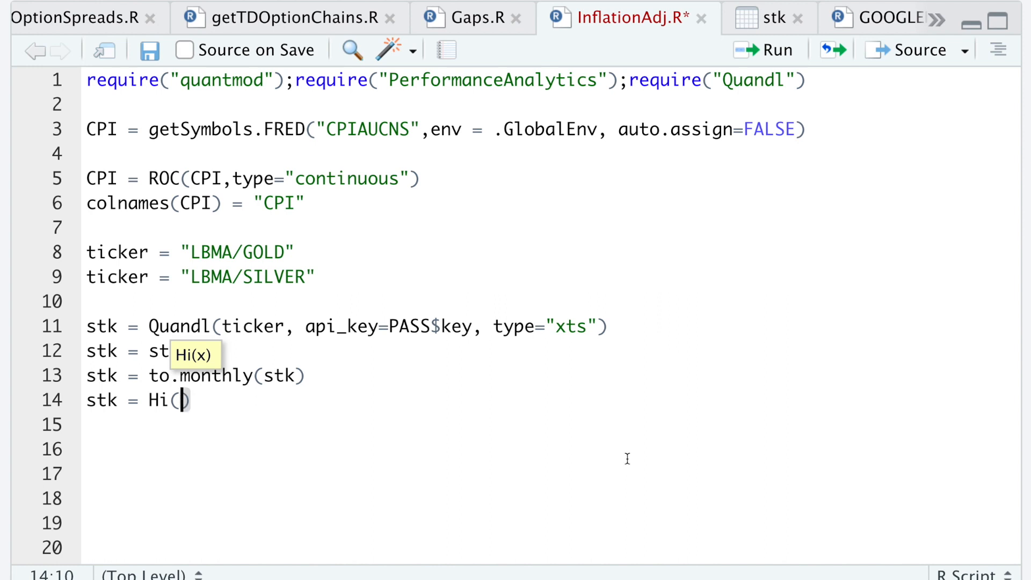
text(stk)
key(Right)
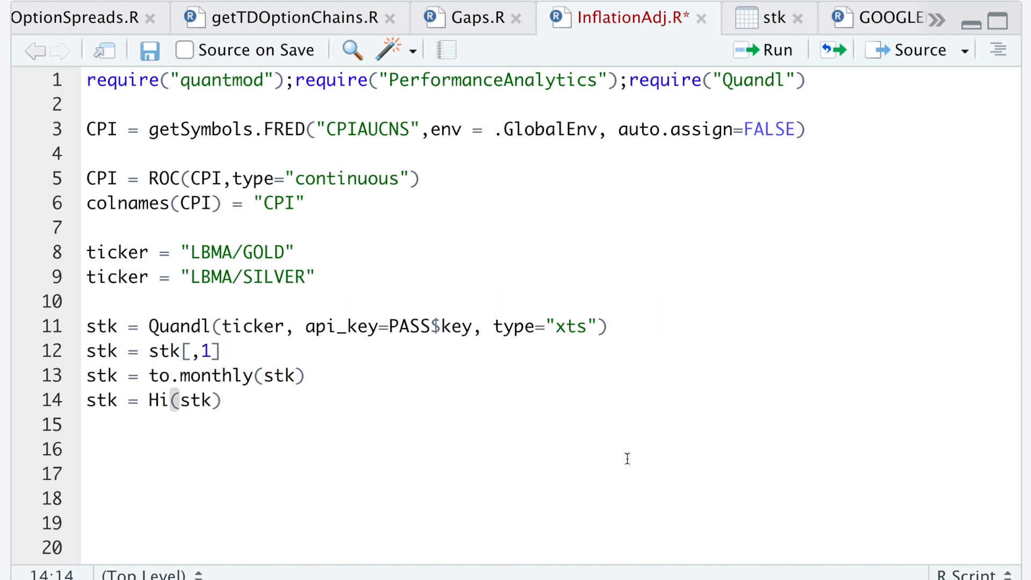
key(shift+Home)
key(ctrl+Return)
- Write and run colnames(stk) = paste0(ticker,".High") on line 15
key(Down)
text(co)
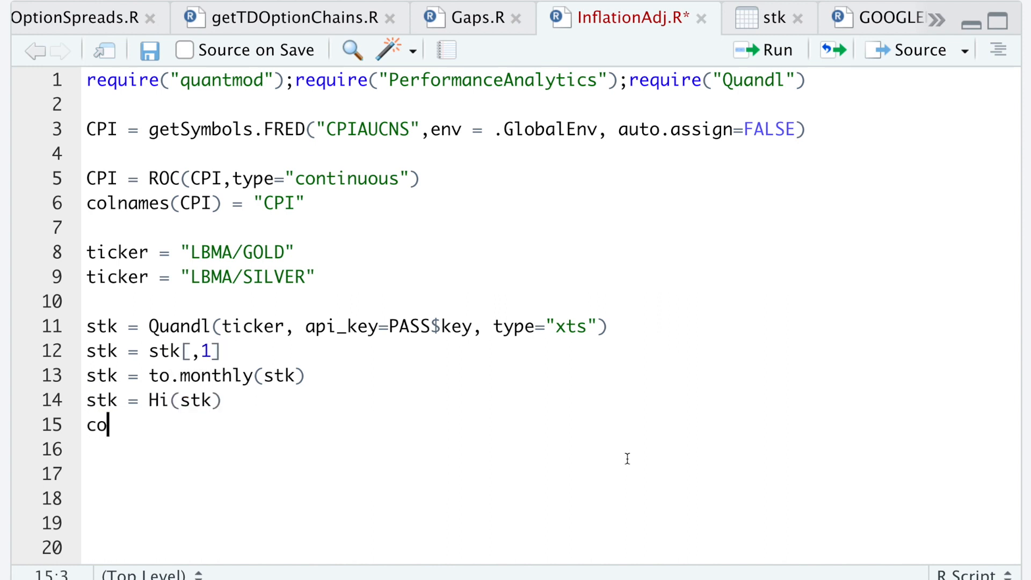
text(lnames(s)
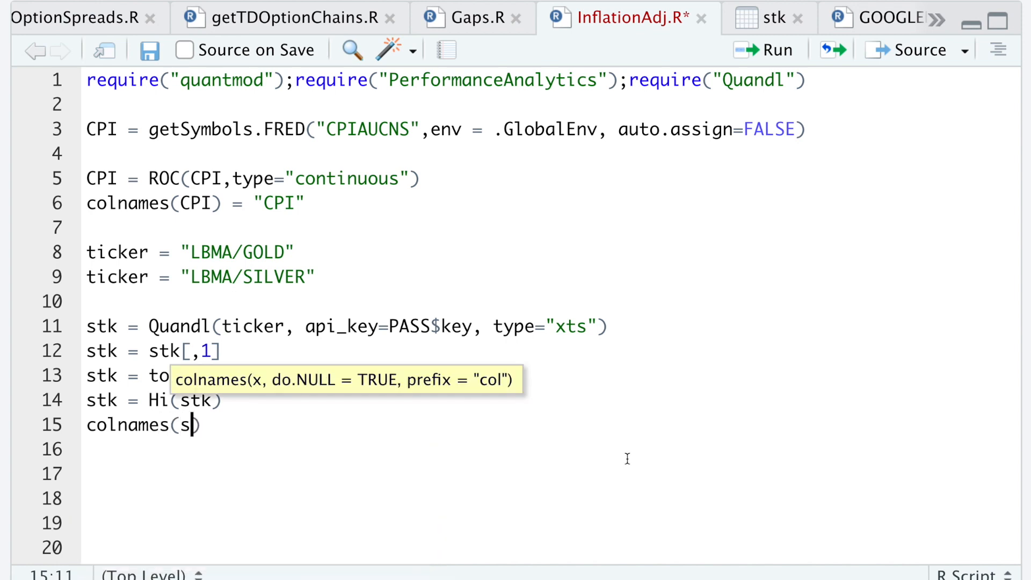
text(tk)
key(Right)
text(= )
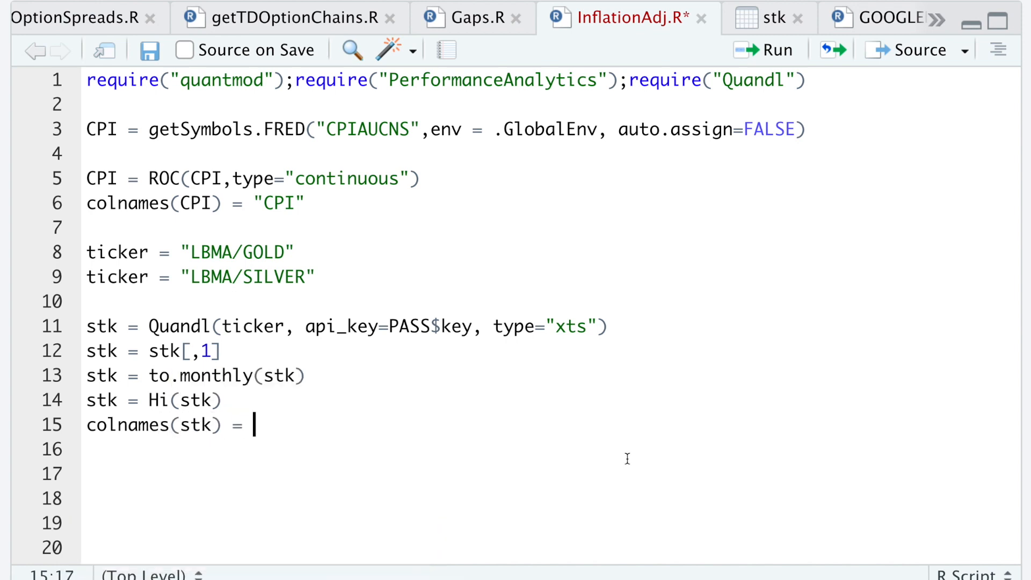
text(paste)
key(Down)
key(Return)
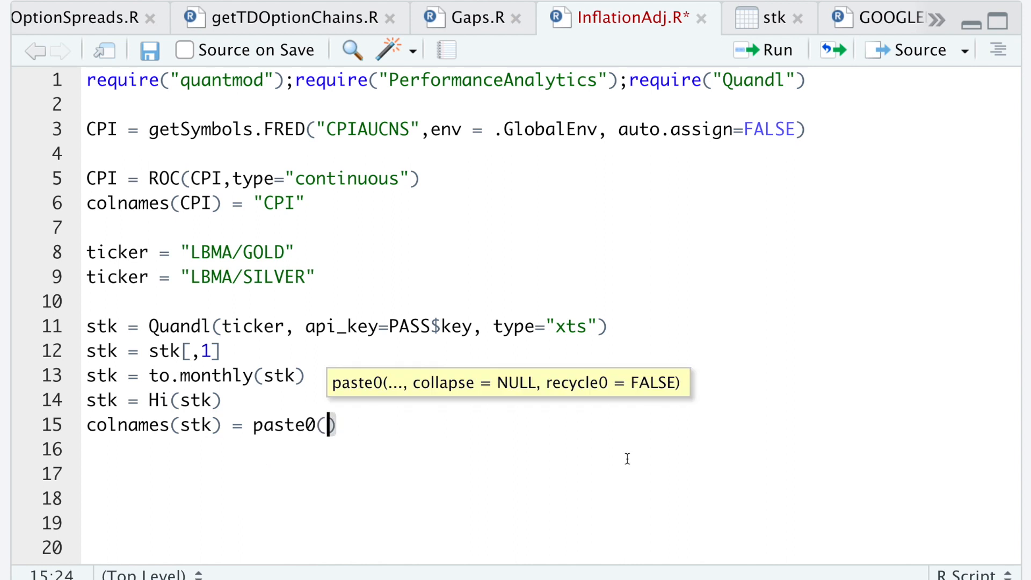
text(ticker,)
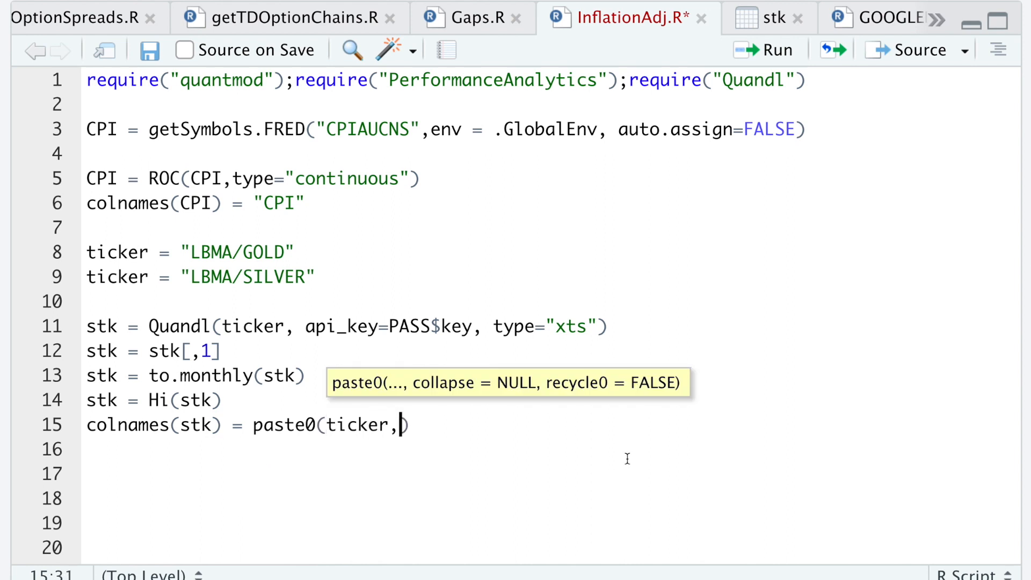
text(".High)
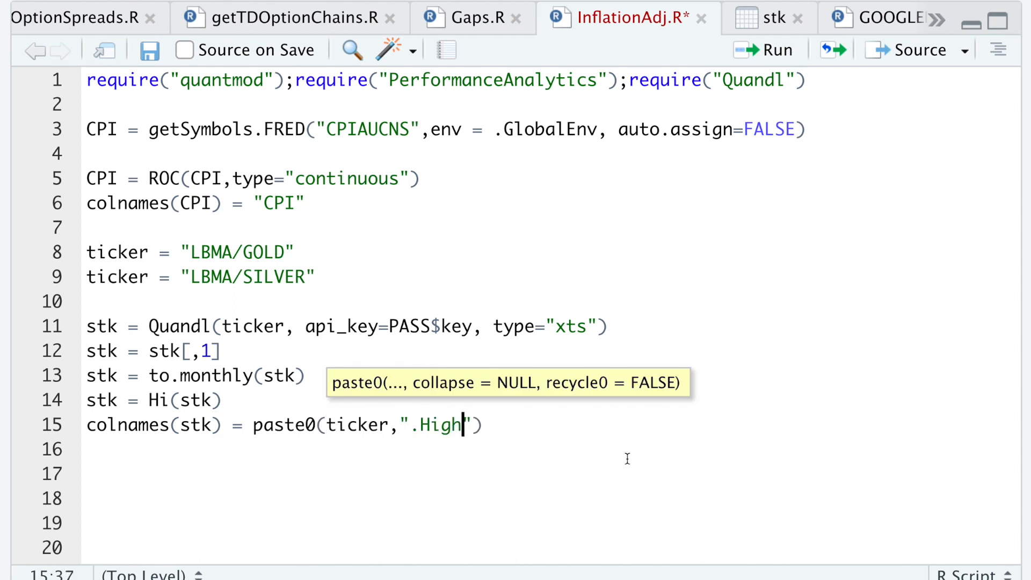
key(End)
key(shift+Home)
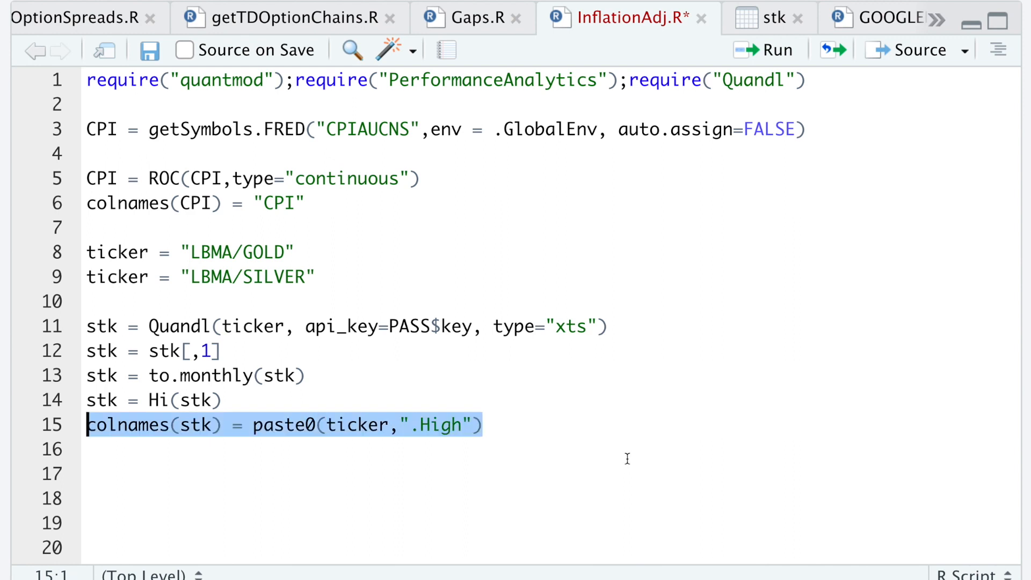
key(ctrl+Return)
text(r)
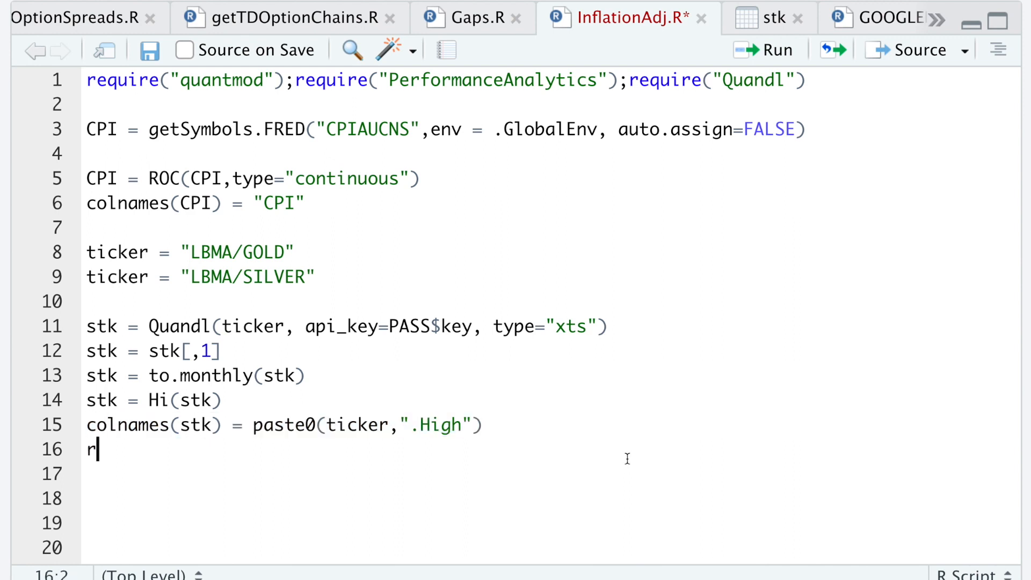
text(ets)
text( -)
text( round()
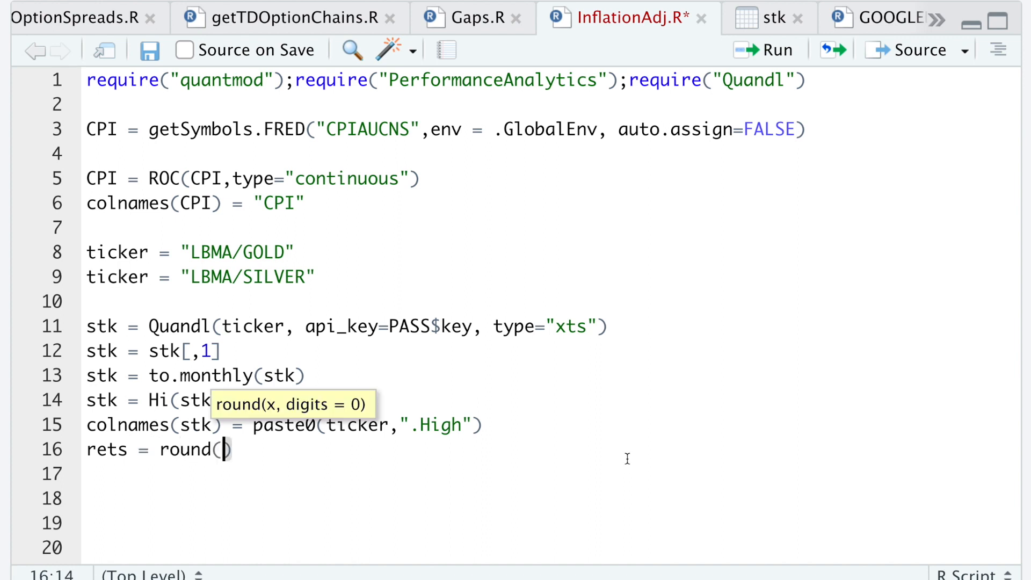
text(R)
text(OC()
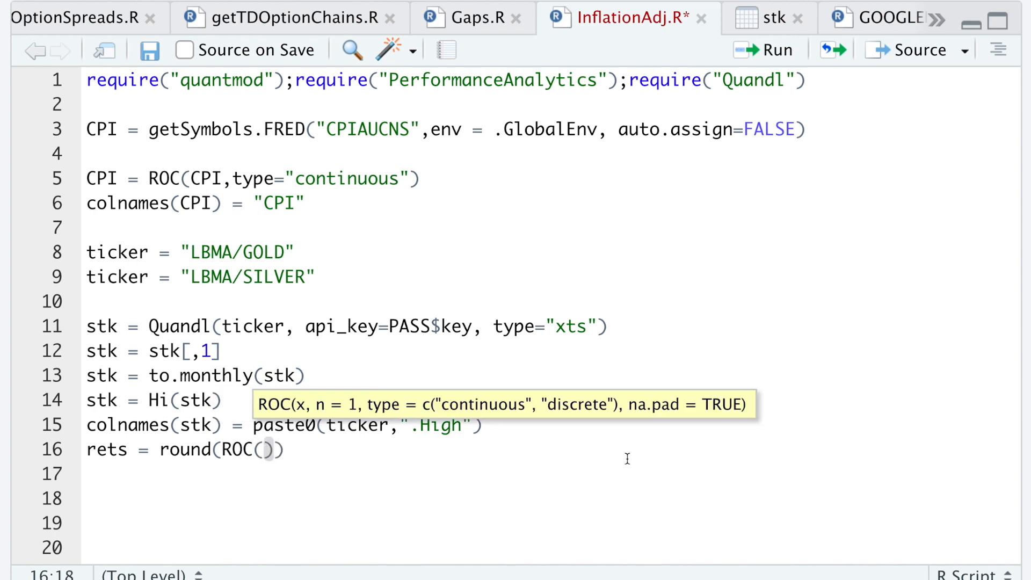
text(stl)
- Write and run rets = round(ROC(stk,type="continuous"),5) on line 16
key(BackSpace)
text(k,type=")
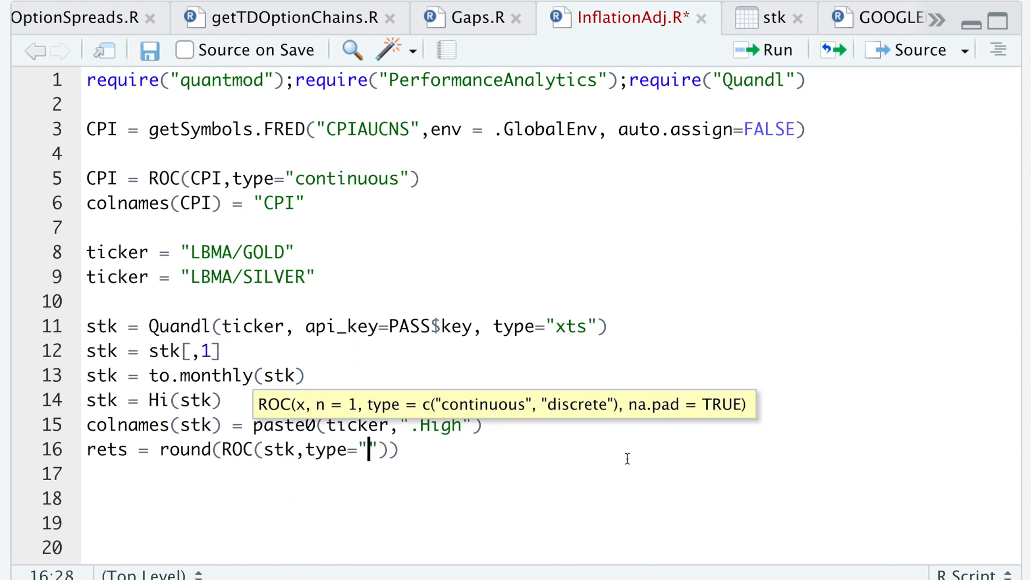
text(continuo)
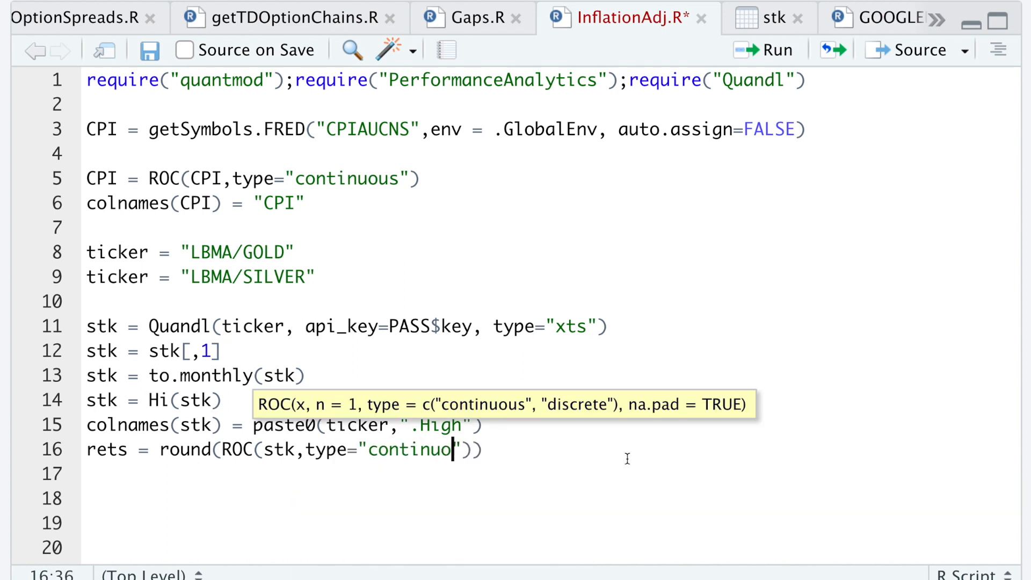
text(us)
key(Right)
key(Right)
text(,)
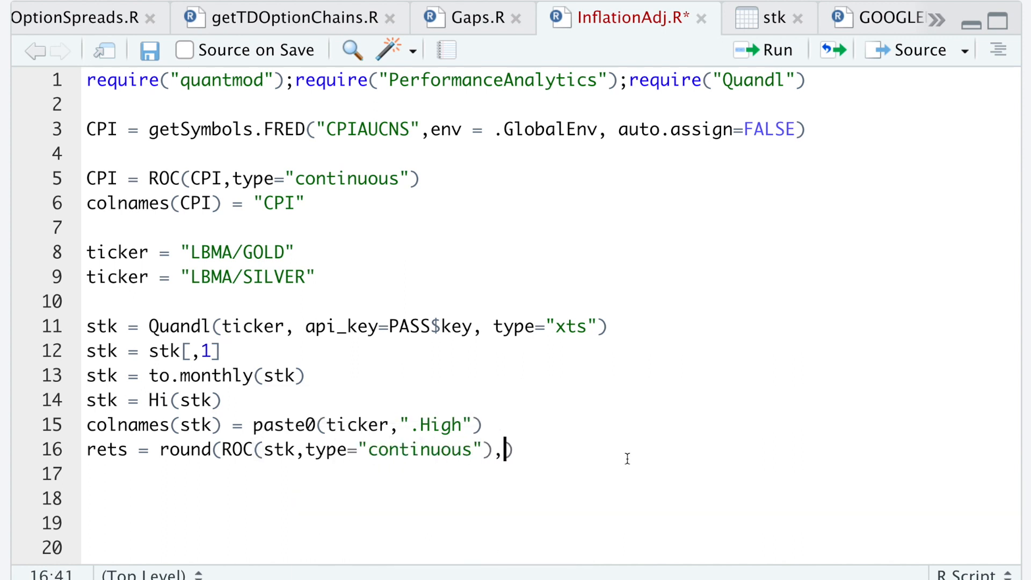
text(5)
key(shift+Home)
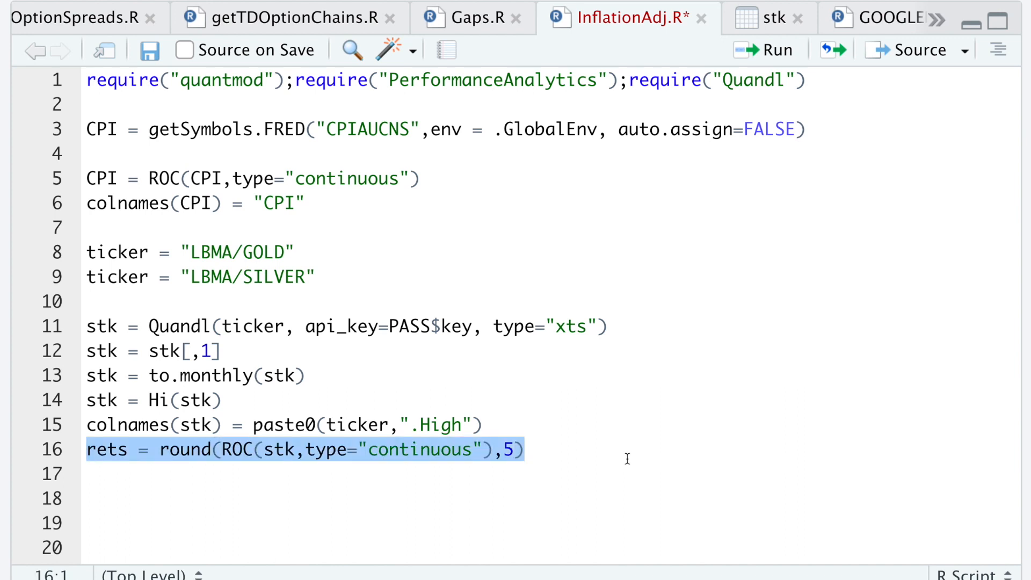
key(ctrl+Return)
- Copy the column-naming line to line 17 and edit it to colnames(rets) = paste0(ticker,".RETS")
key(Up)
key(Up)
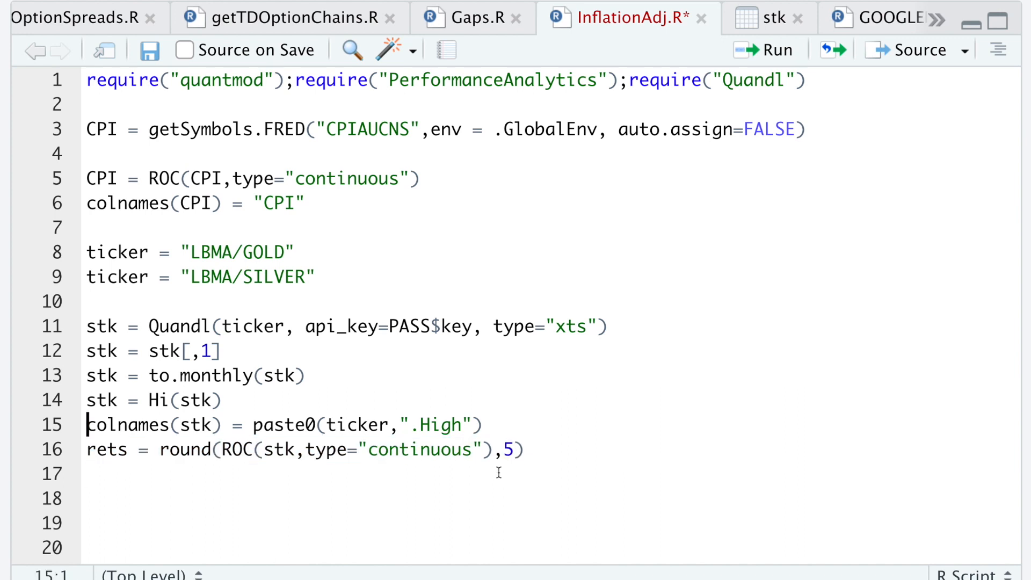
key(shift+End)
key(ctrl+c)
key(Down)
key(Down)
key(ctrl+v)
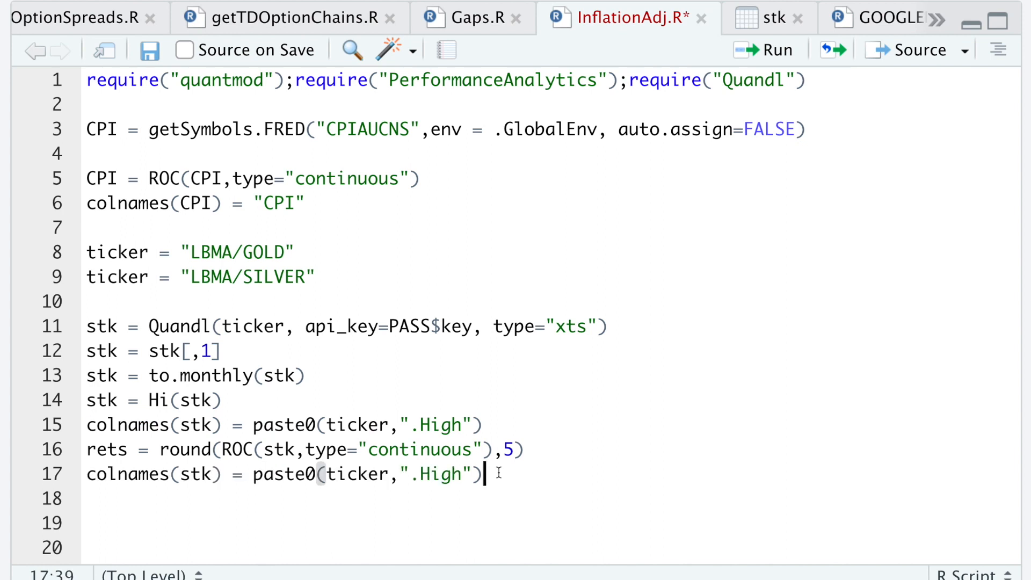
double_click(97, 449)
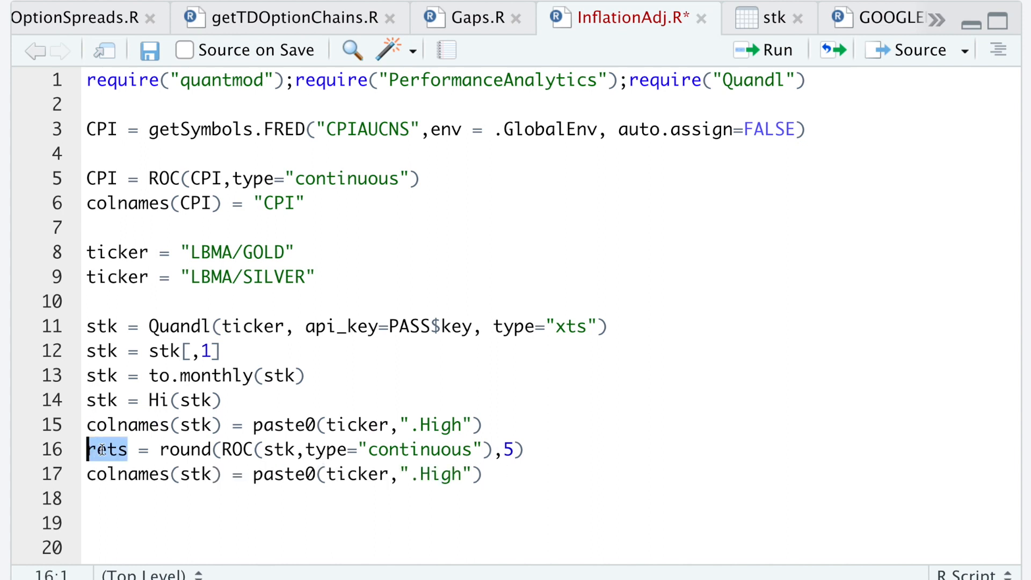
double_click(198, 474)
text(rets)
double_click(439, 473)
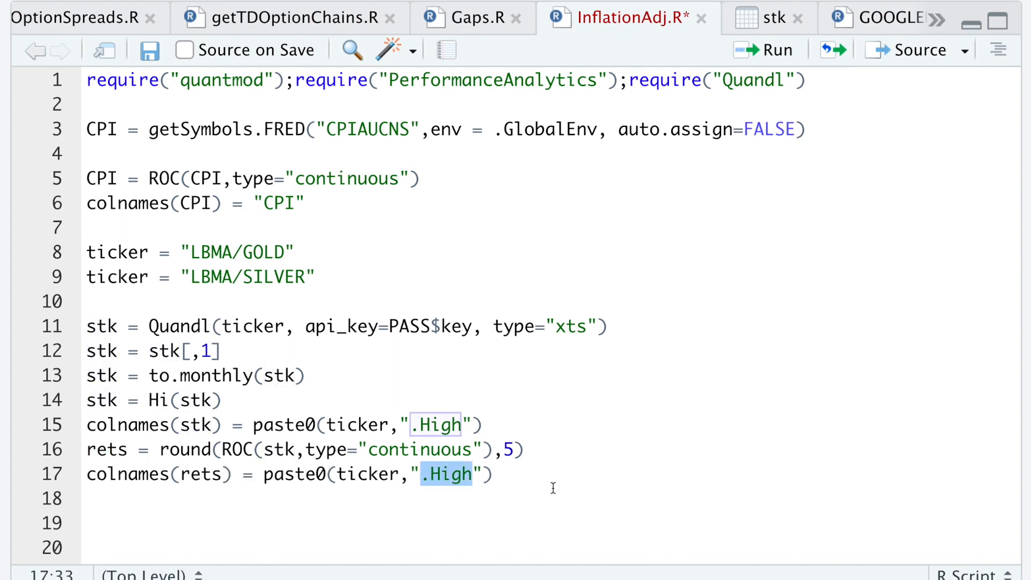
text(RETS)
key(End)
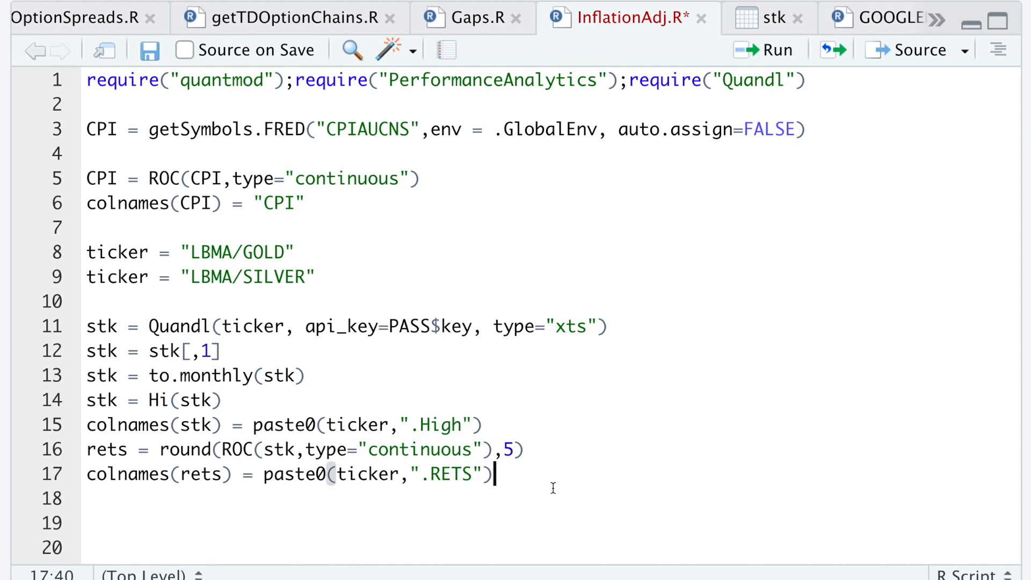
key(shift+Home)
key(End)
- Write and run dt = na.omit(merge(stk,rets,CPI)) on line 18
key(Return)
scroll(765, 440, down, 5)
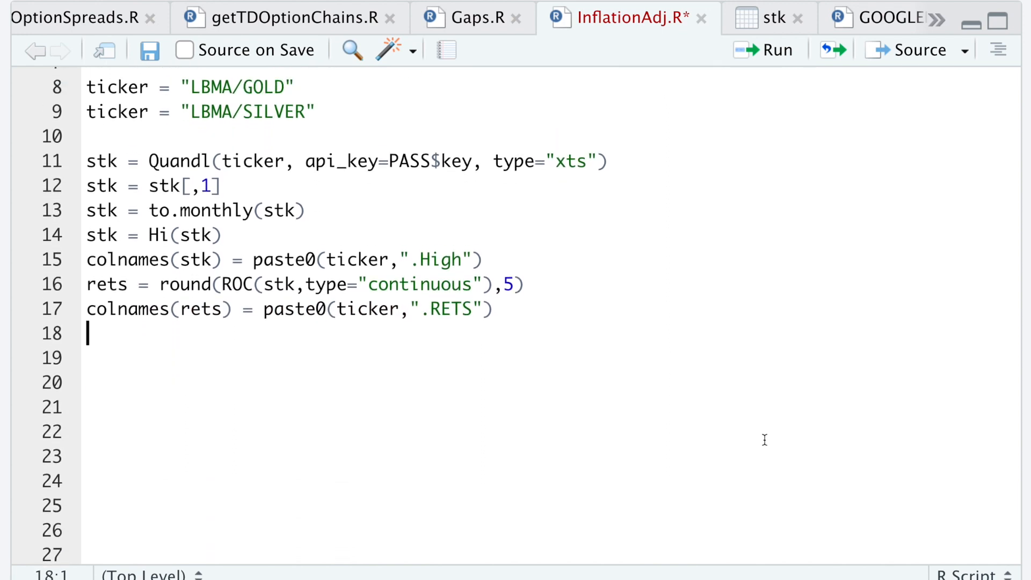
text(dt = )
text(na.omi)
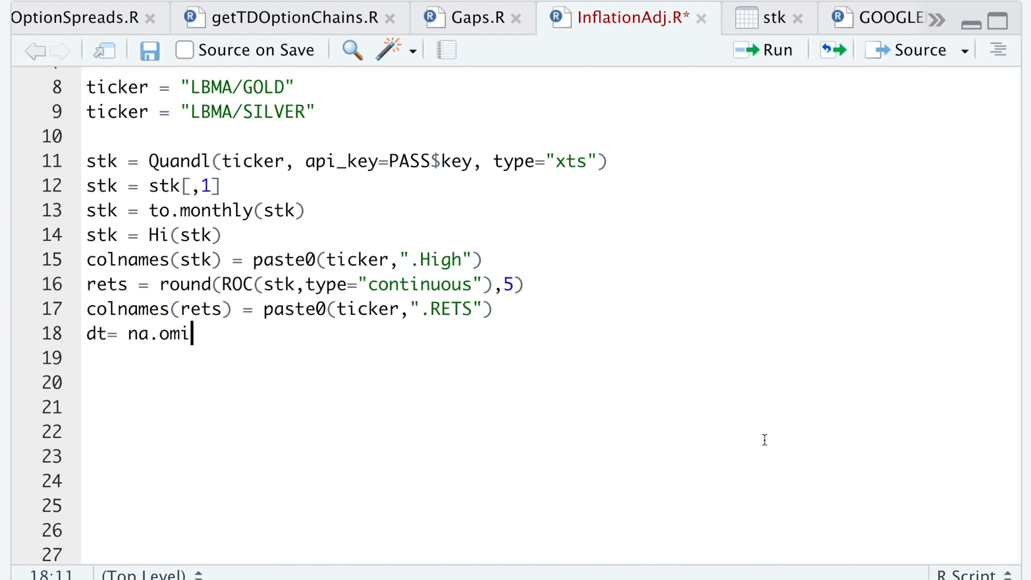
text(t(merge)
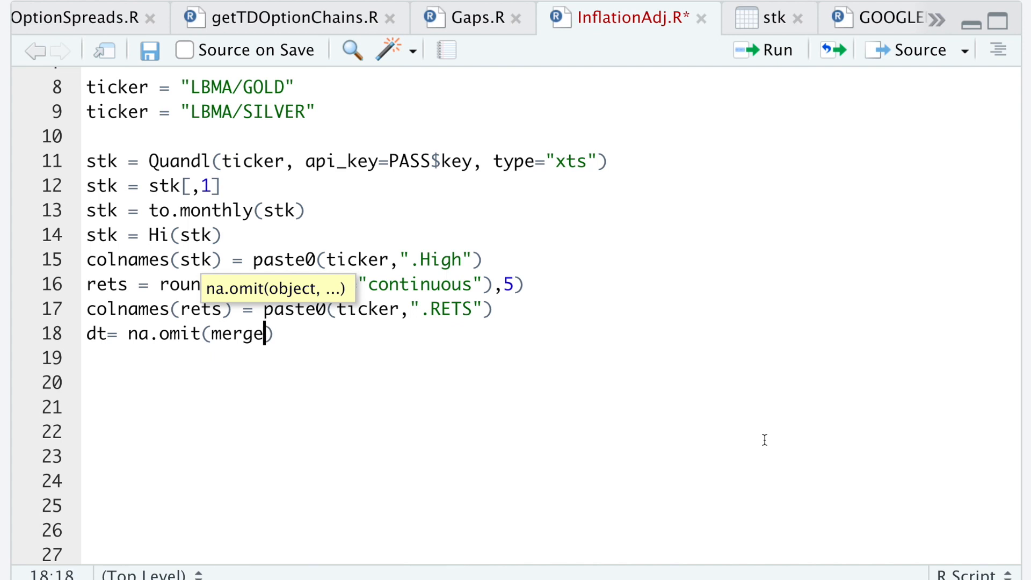
text((stk,)
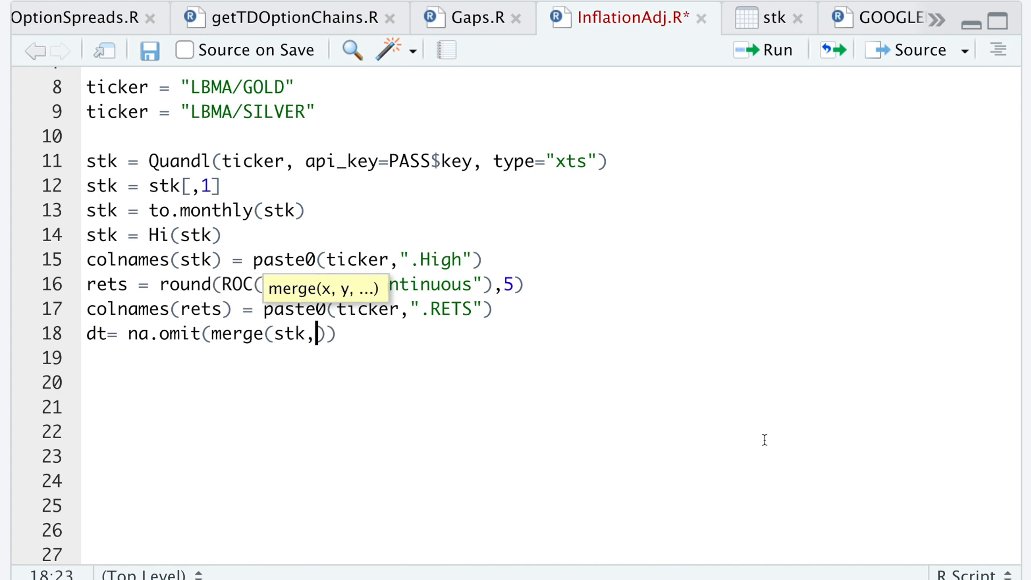
text(rets)
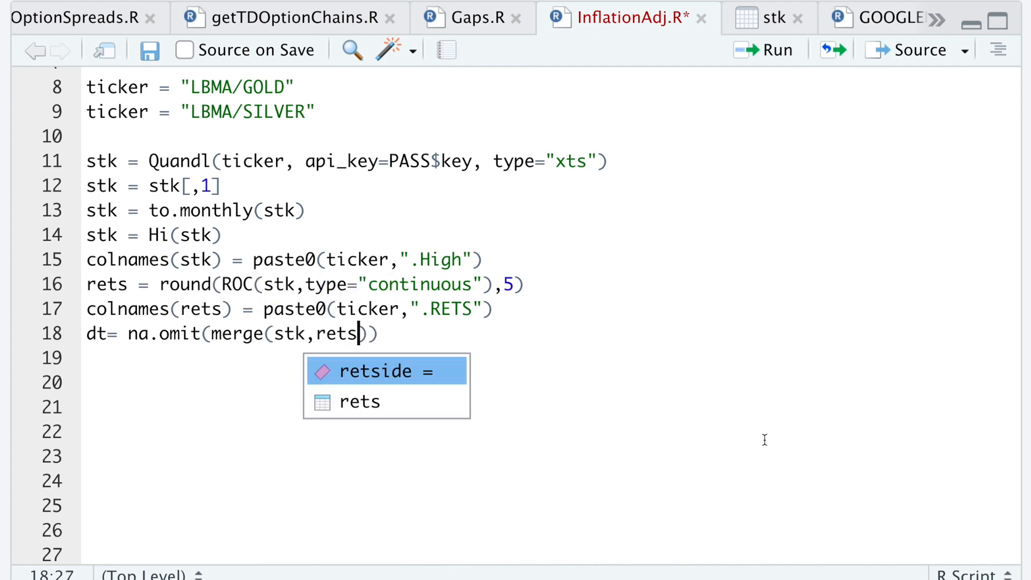
text(,C)
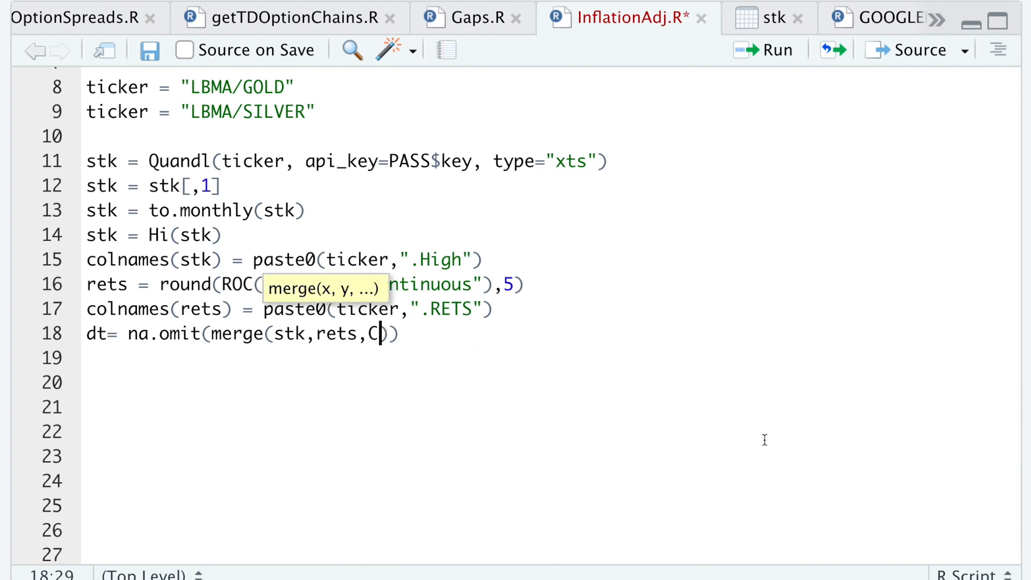
text(PI)
key(Right)
key(End)
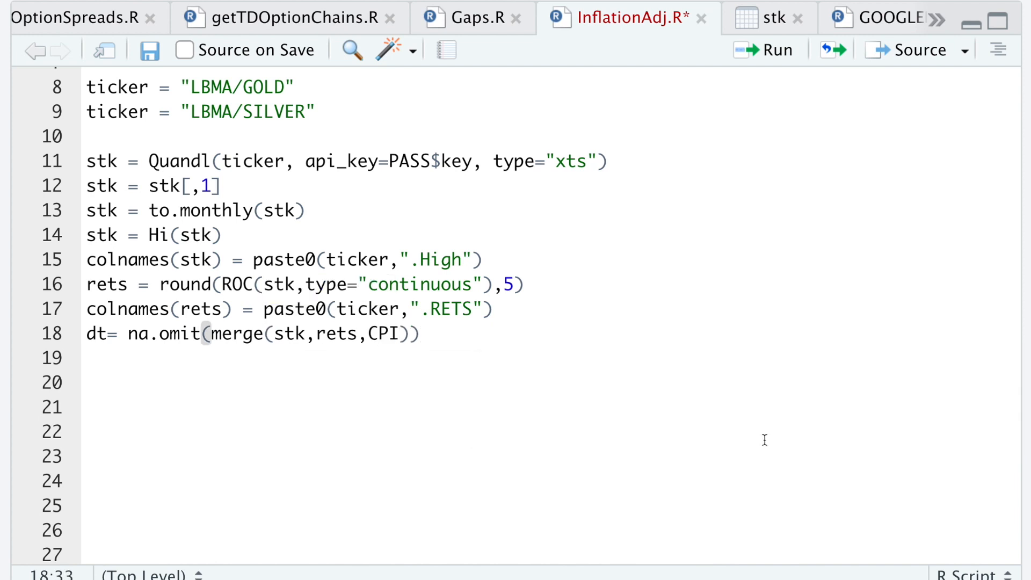
key(shift+Home)
key(ctrl+Return)
key(Down)
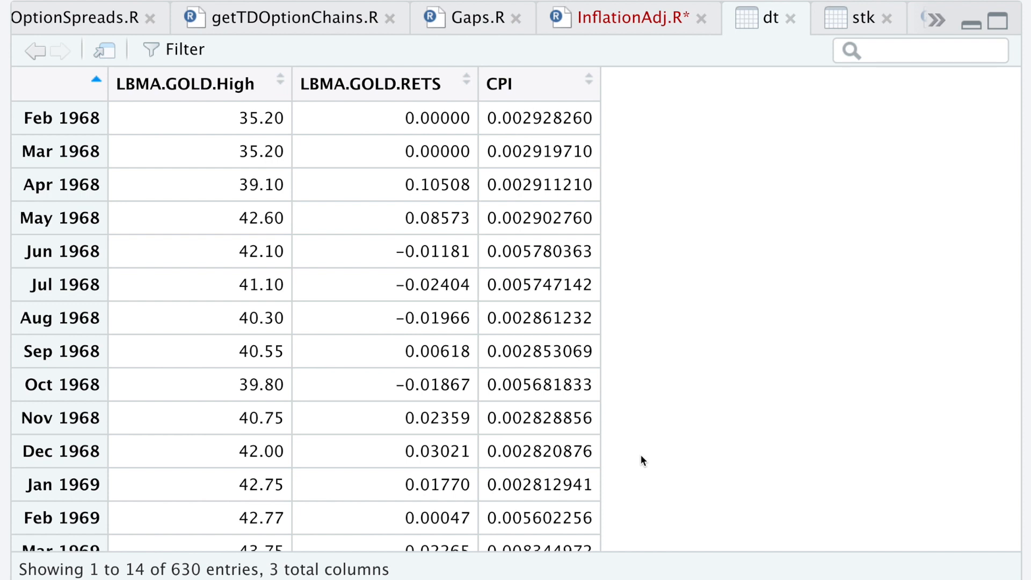
- Under '# CPI Multiplier', write dt$cpiMult = (1+rev(cumsum(rev(dt$CPI)))) and select it
click(661, 21)
text(# )
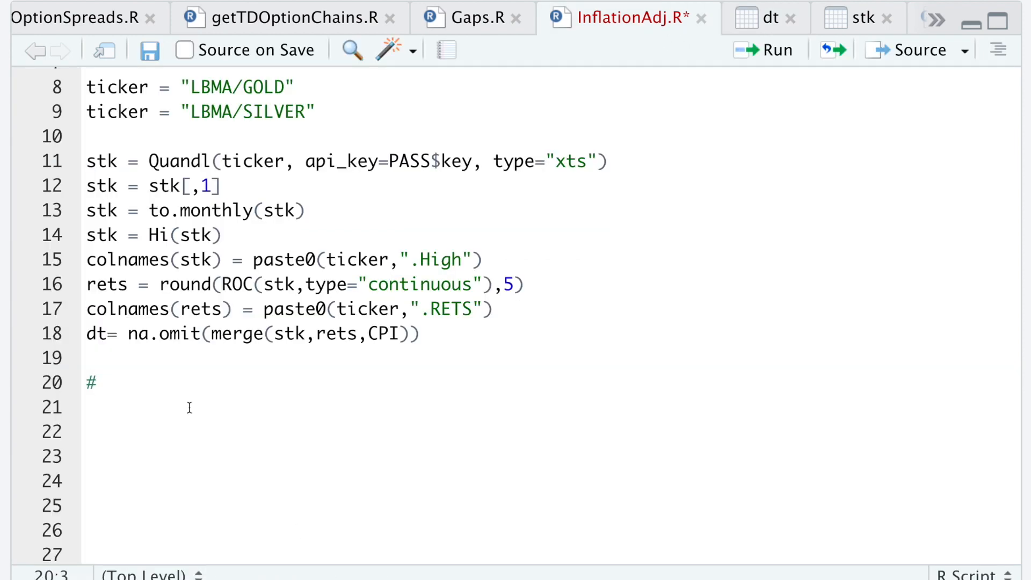
text(CPI Mu)
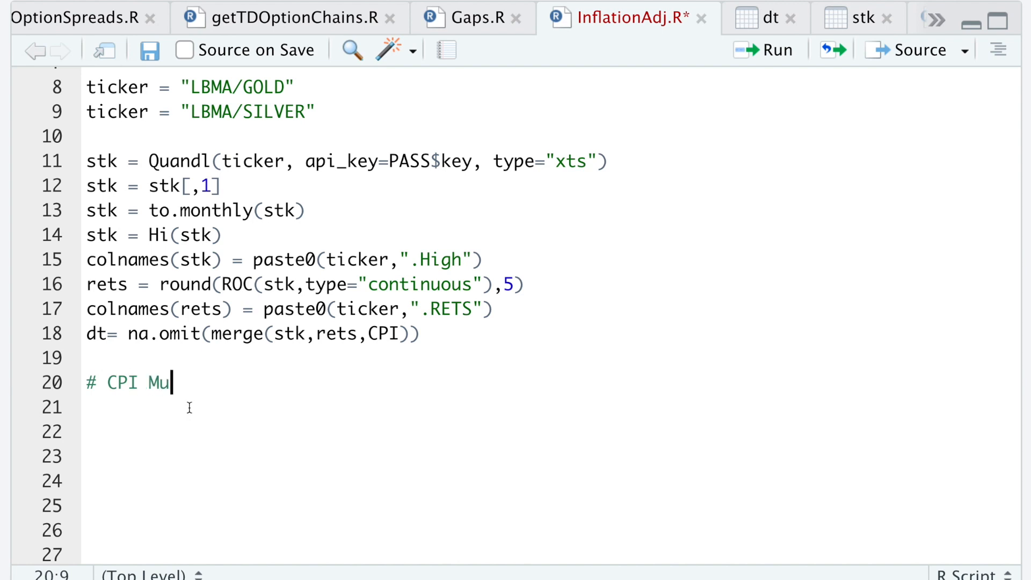
text(ltiplier)
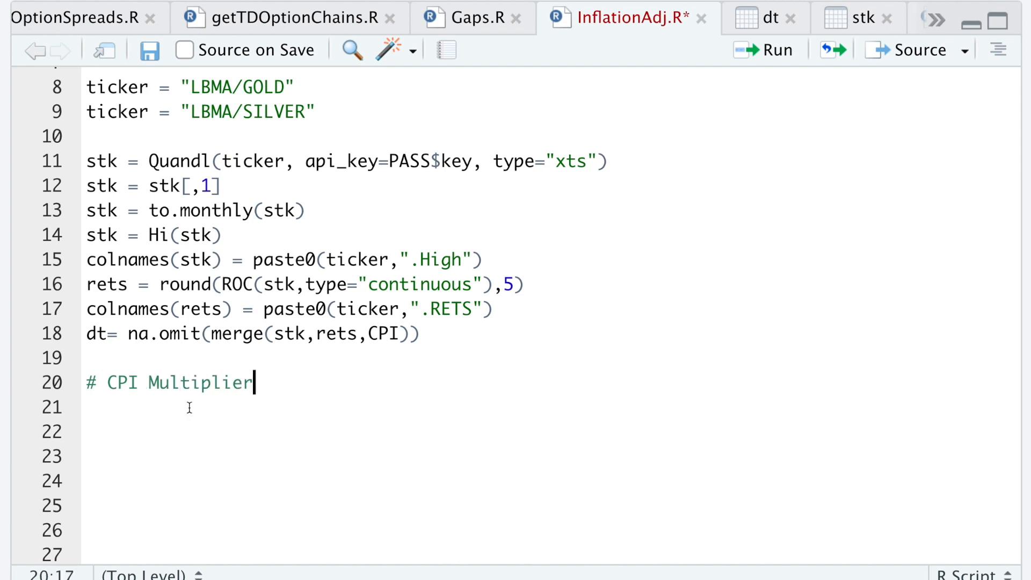
key(Return)
text(dt$cpi)
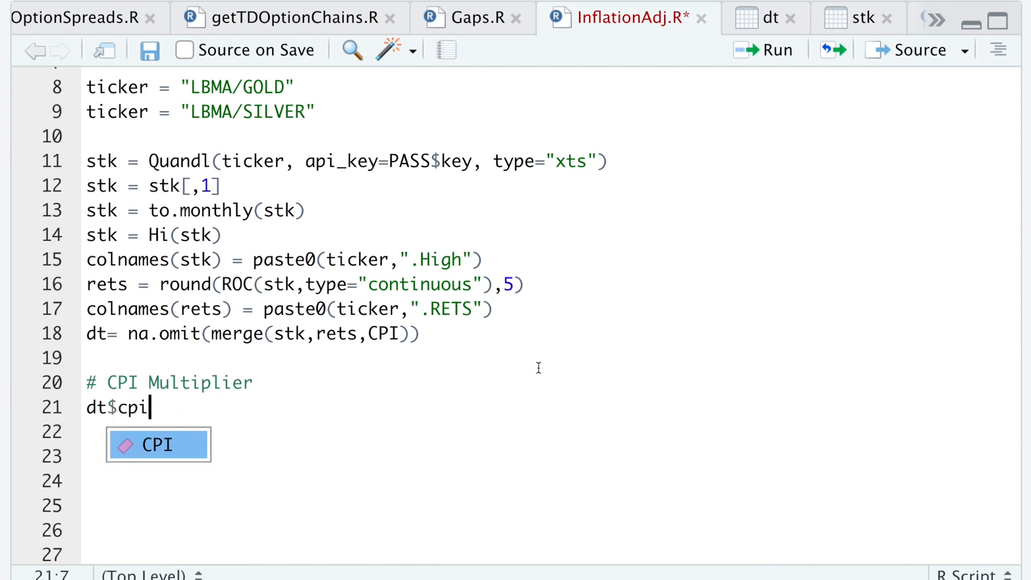
text(Mult = )
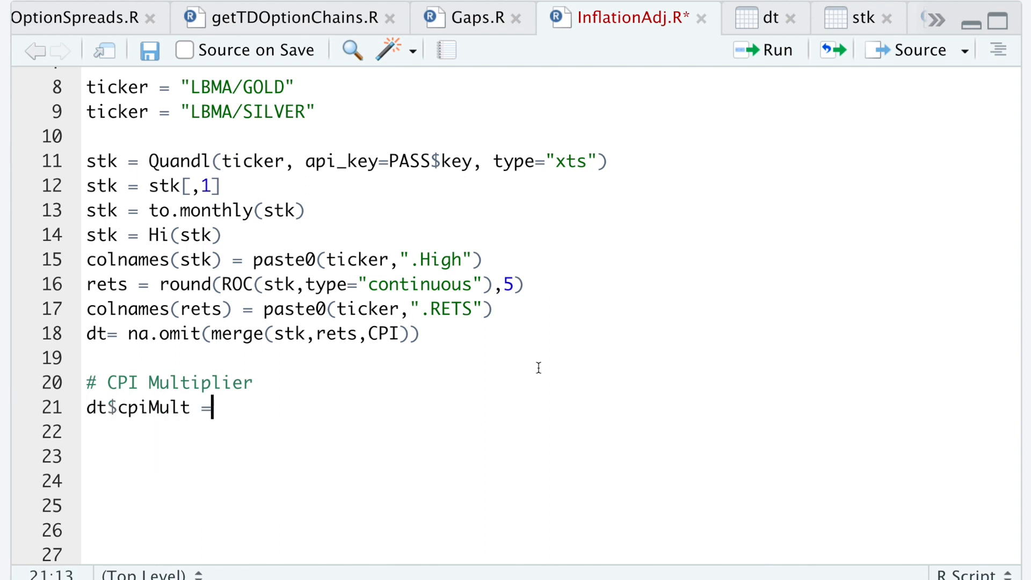
text(()
text(1+re)
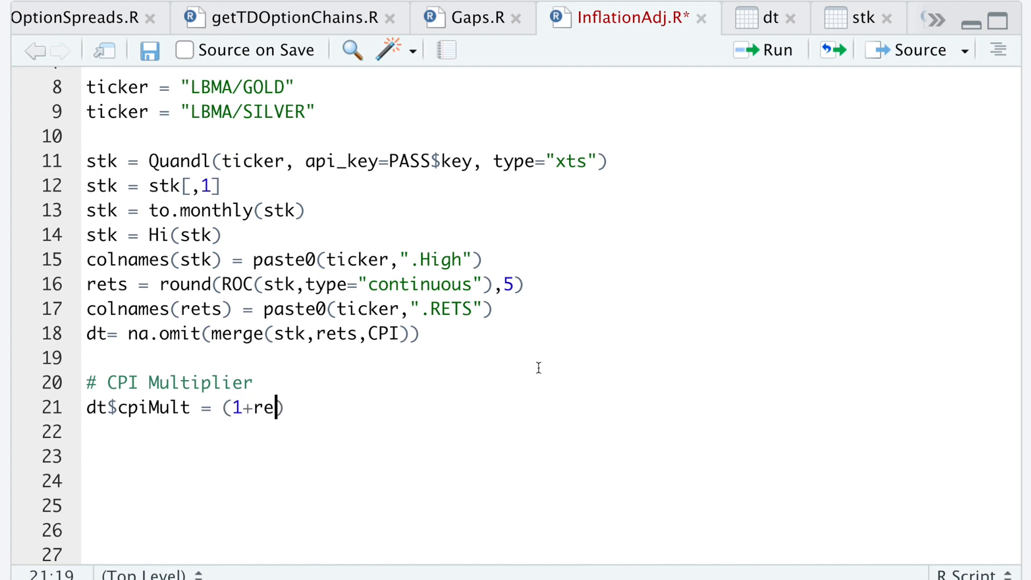
text(v(cumsum)
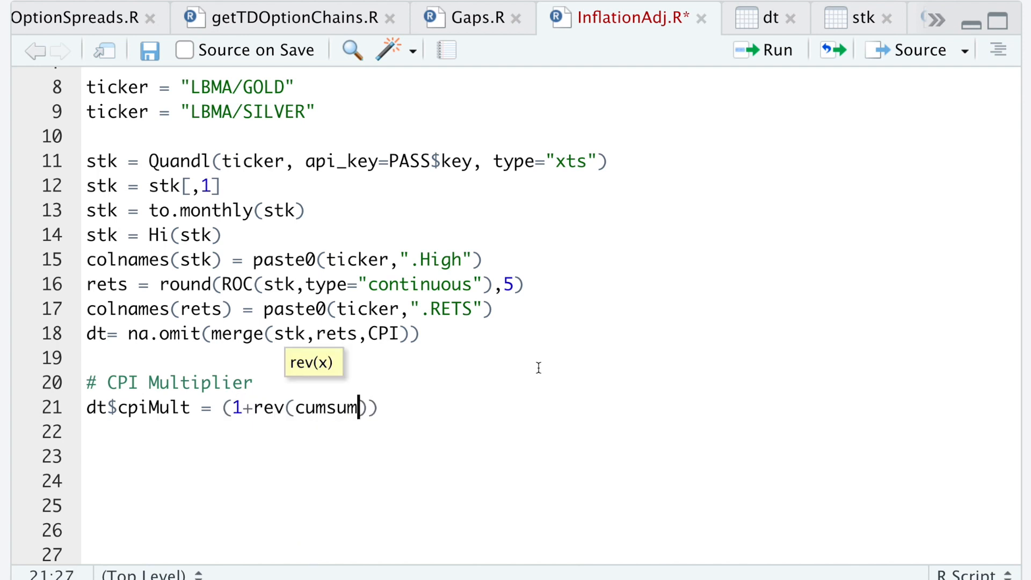
text((rev)
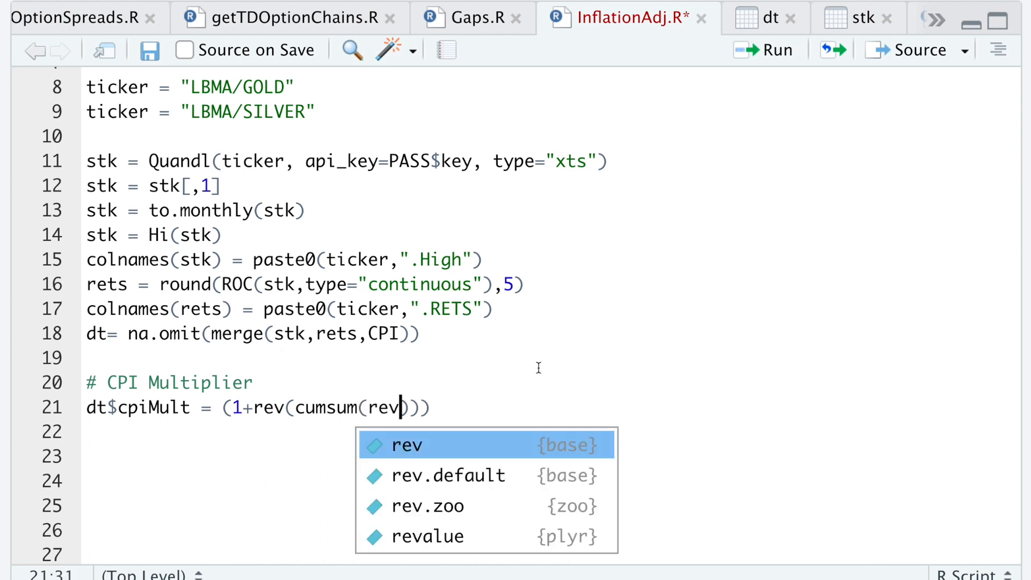
text((dt$)
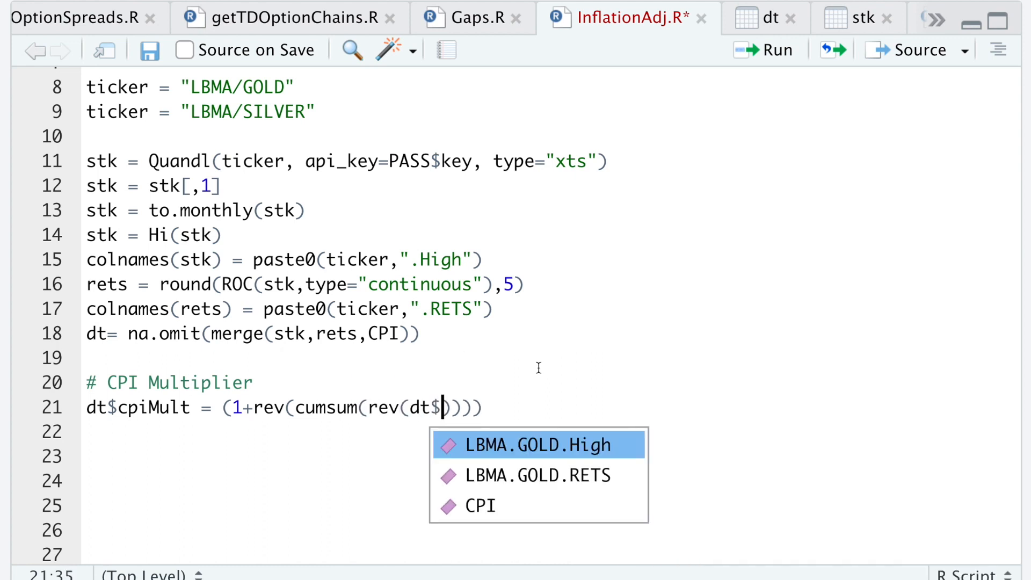
text(CPI)
key(Right)
key(Right)
key(Right)
key(Right)
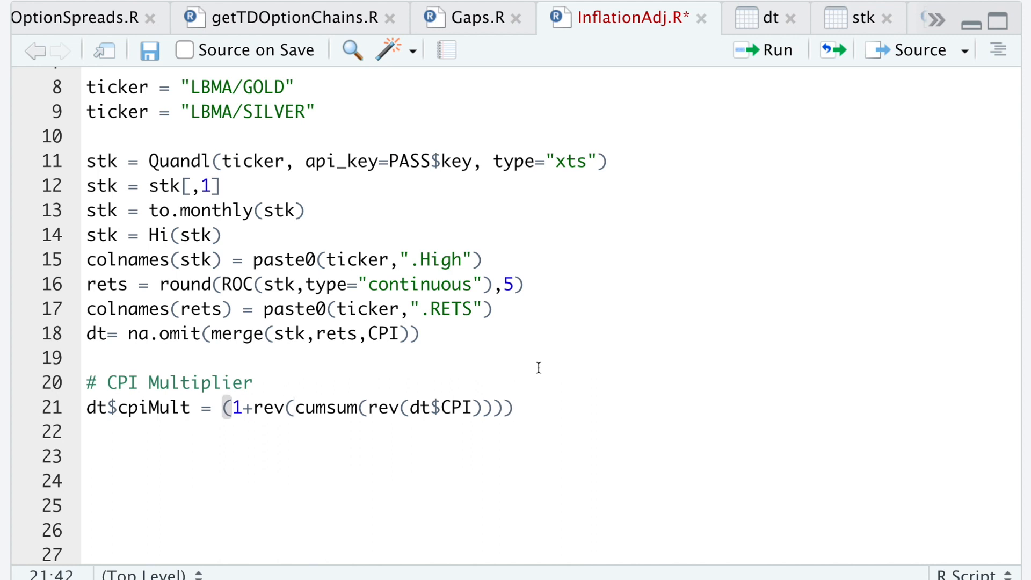
key(shift+Home)
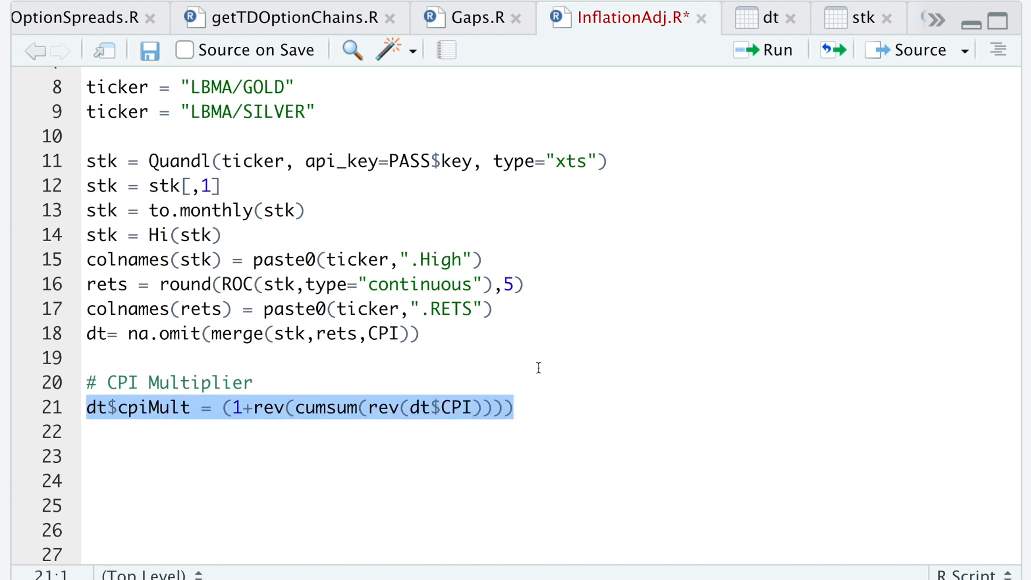
- Run the cpiMult line, inspect the new cpiMult column in the dt viewer, and return to the script
key(ctrl+Return)
click(767, 18)
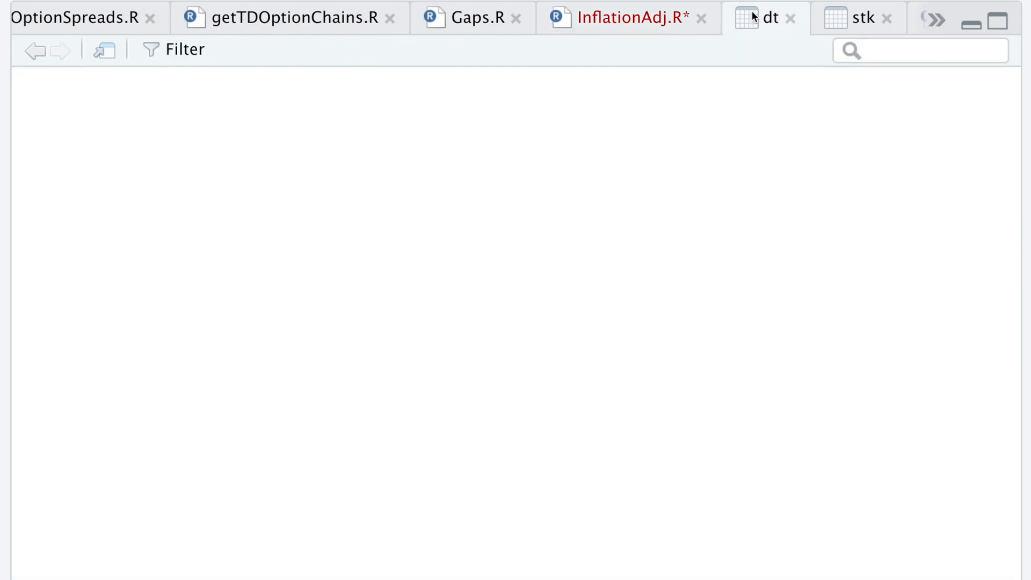
scroll(985, 190, down, 10)
scroll(986, 190, down, 15)
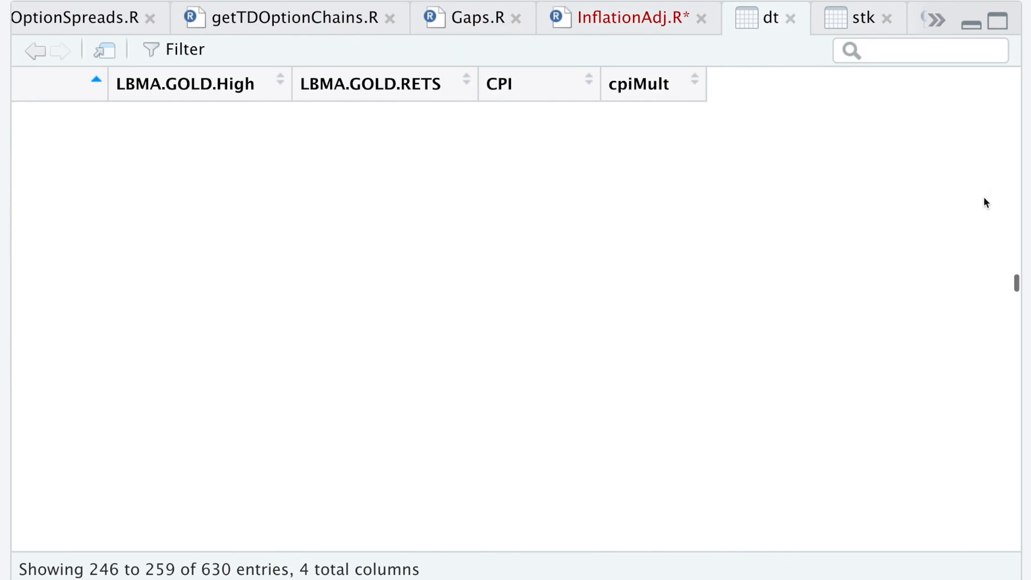
scroll(983, 196, down, 15)
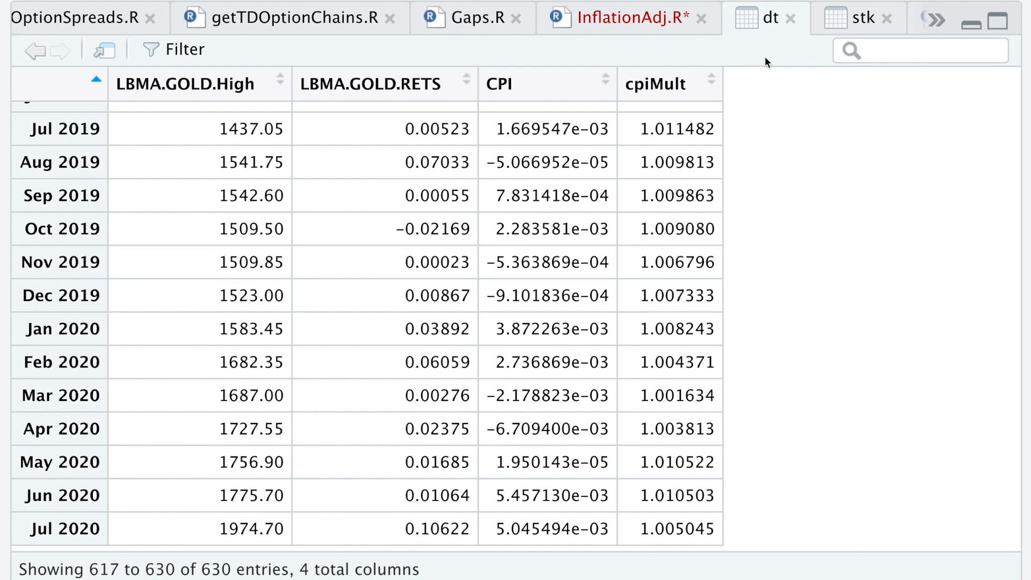
click(642, 22)
- Under '# Inflation Adjusted Prices', write and run dt$AdjPrc = dt$cpiMult * dt[,1], viewing dt
click(234, 439)
key(Return)
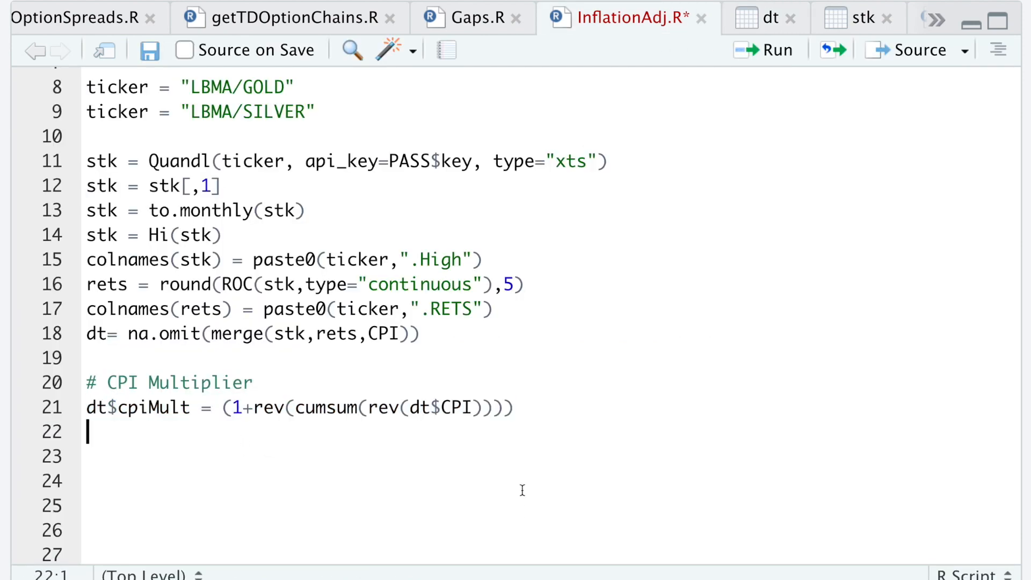
text(# Inflation Adjusted Prices)
key(Return)
text(dt$A)
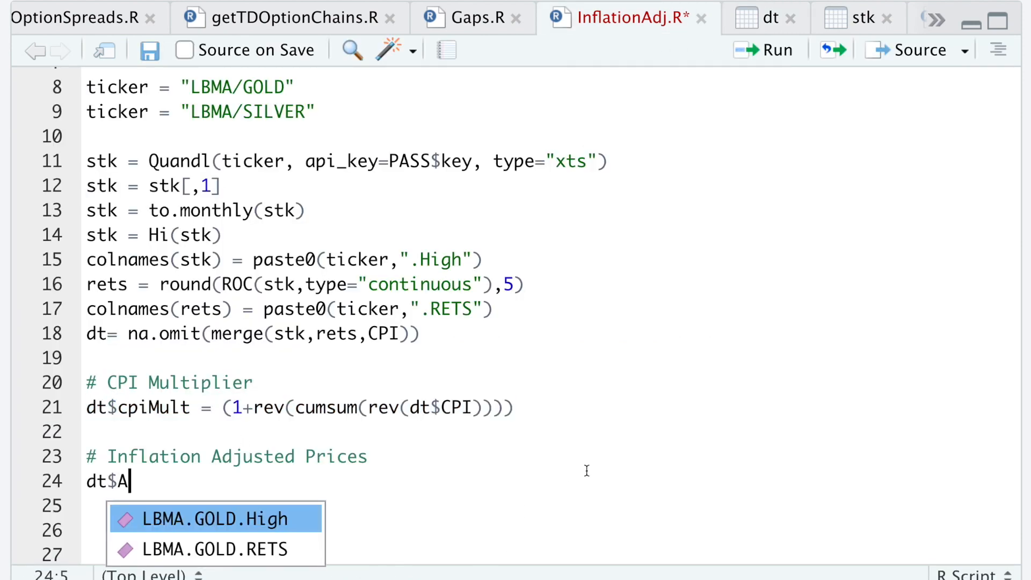
text(dj)
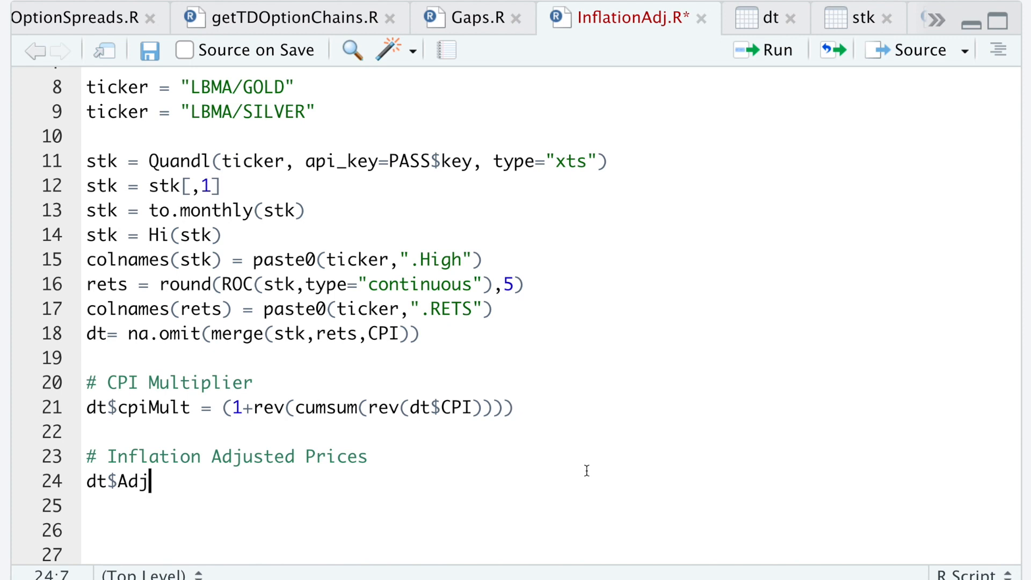
text(Prc = )
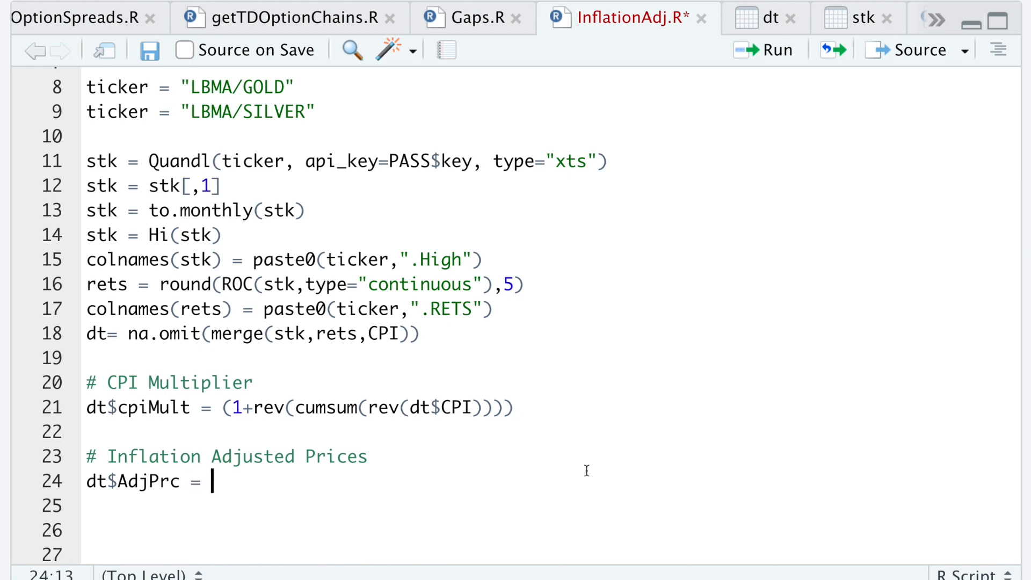
text(dt)
text($cp)
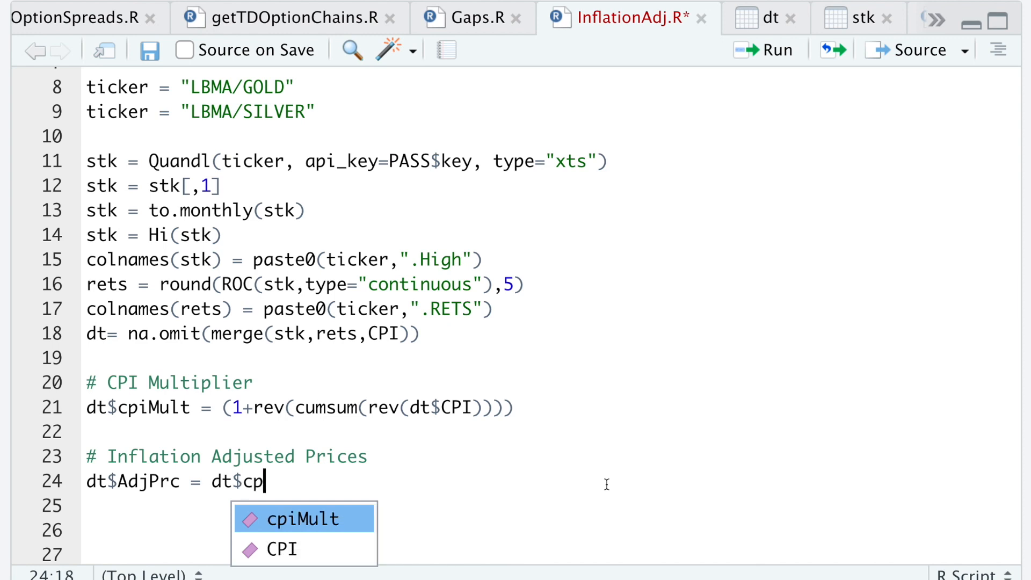
key(Tab)
key(BackSpace)
text(*)
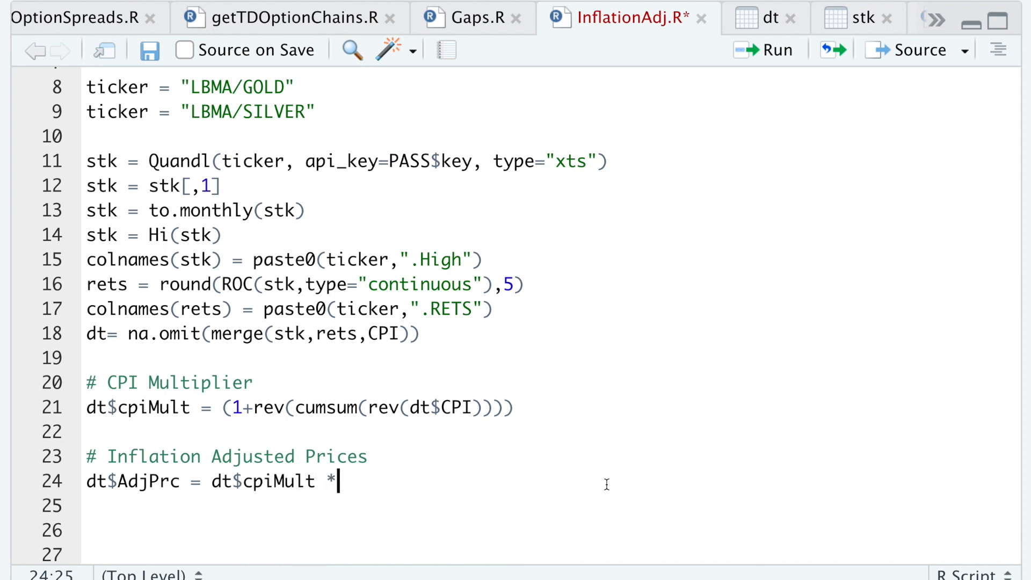
text( dt)
text([,)
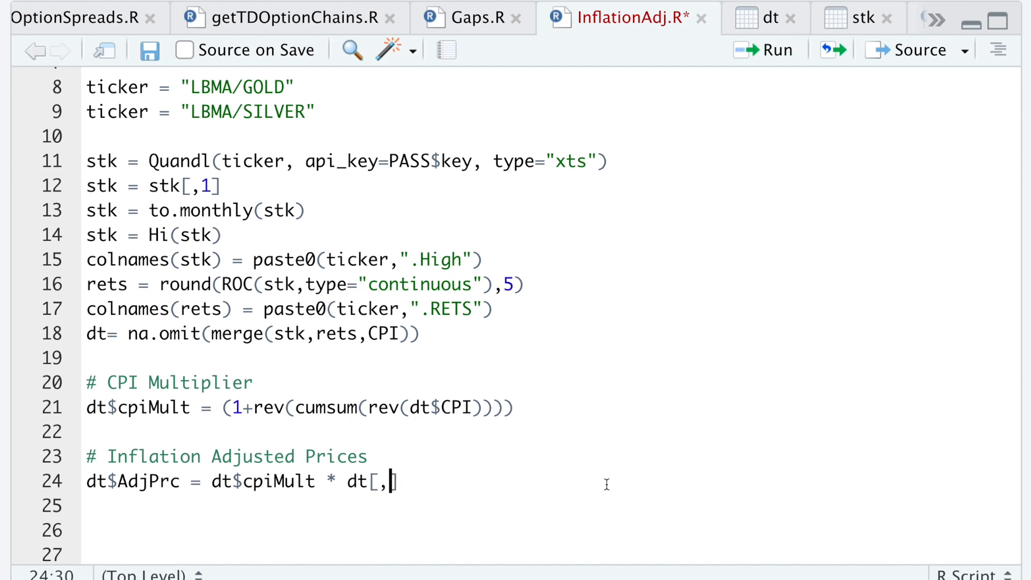
text(1)
key(Right)
key(shift+Home)
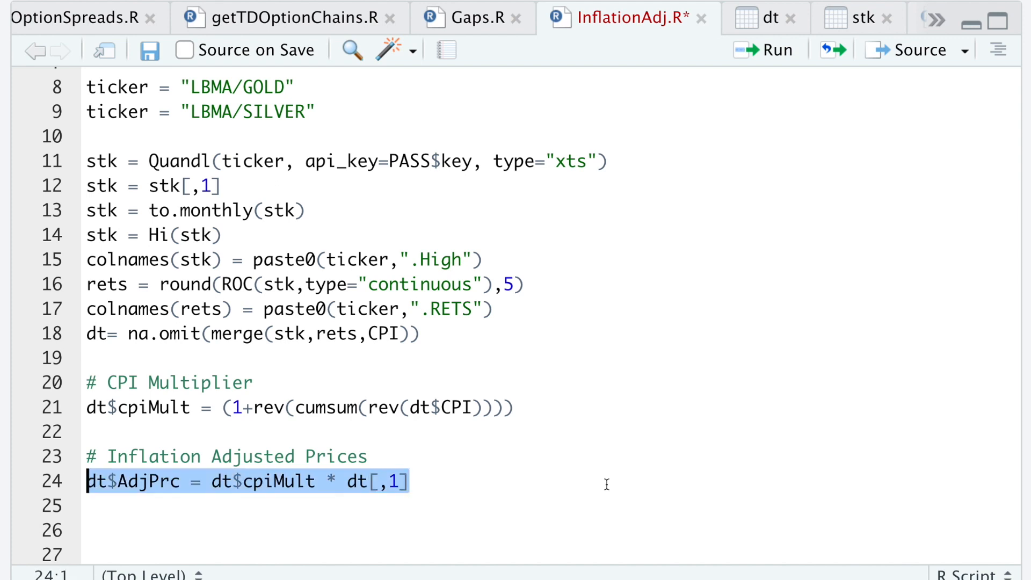
key(ctrl+Return)
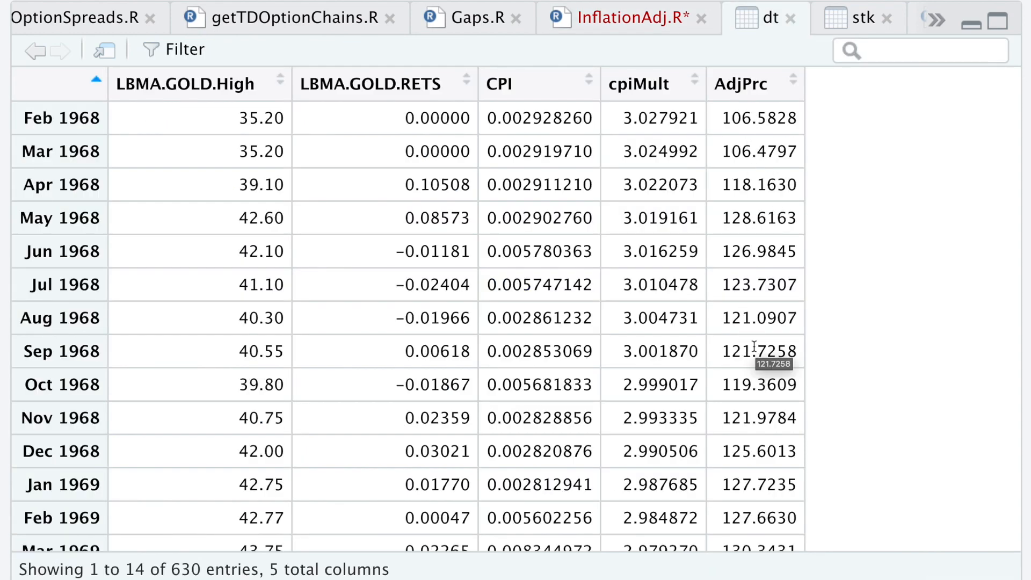
- Return from the dt table to InflationAdj.R and place the caret on line 26
click(648, 17)
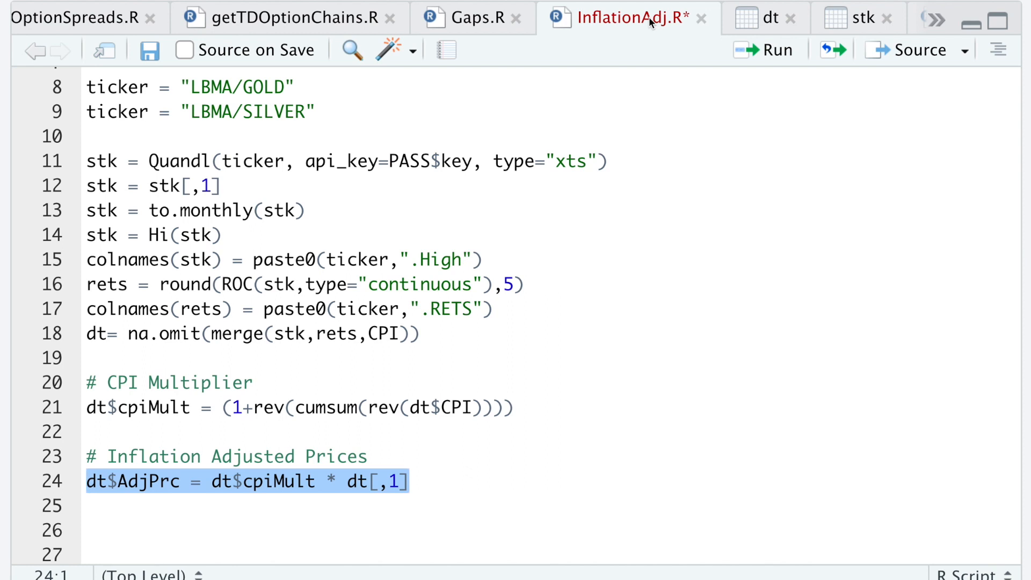
scroll(575, 299, down, 3)
scroll(575, 299, down, 4)
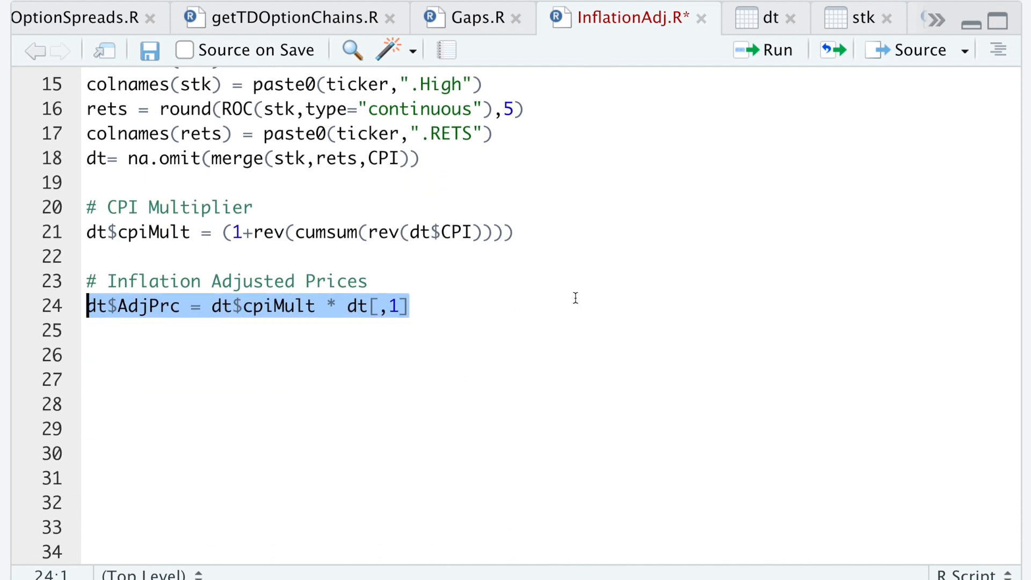
click(449, 345)
text(gm)
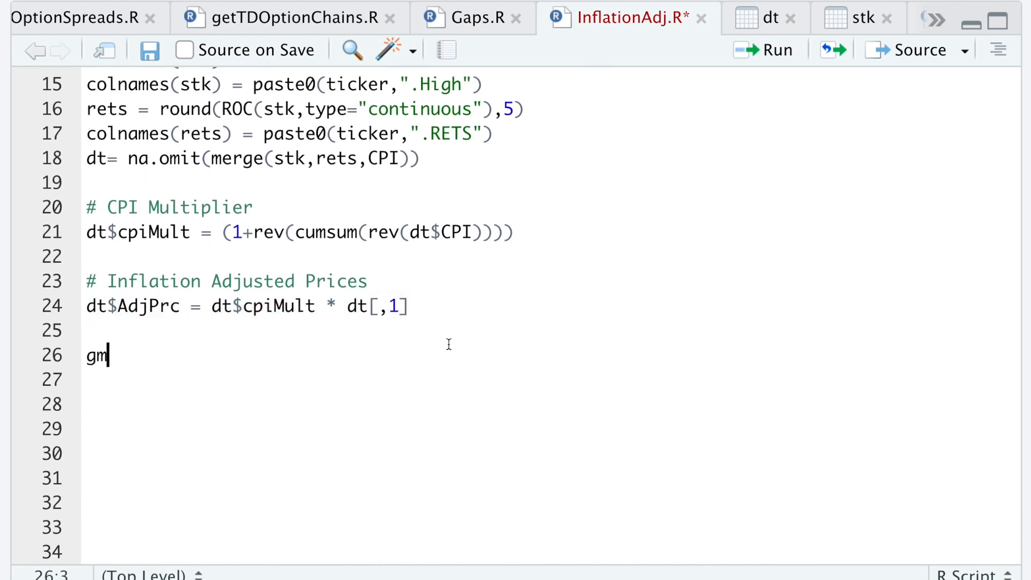
text(in = )
text(min)
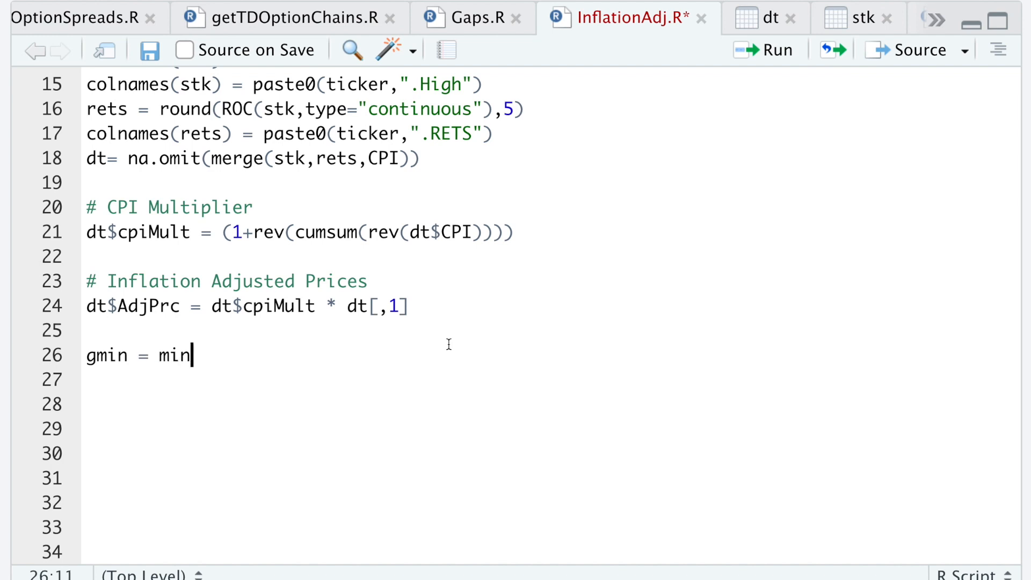
text(()
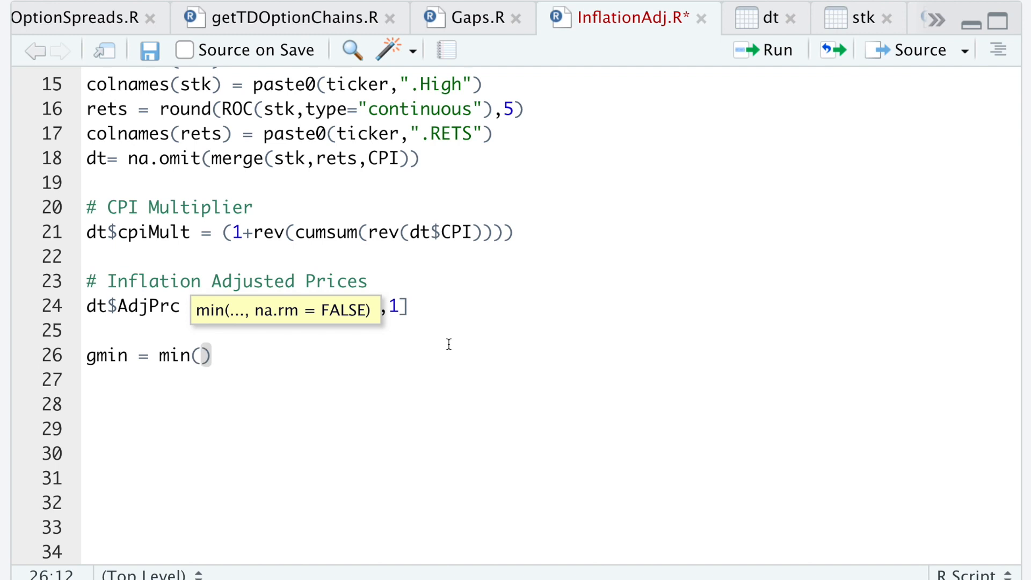
text(min(d)
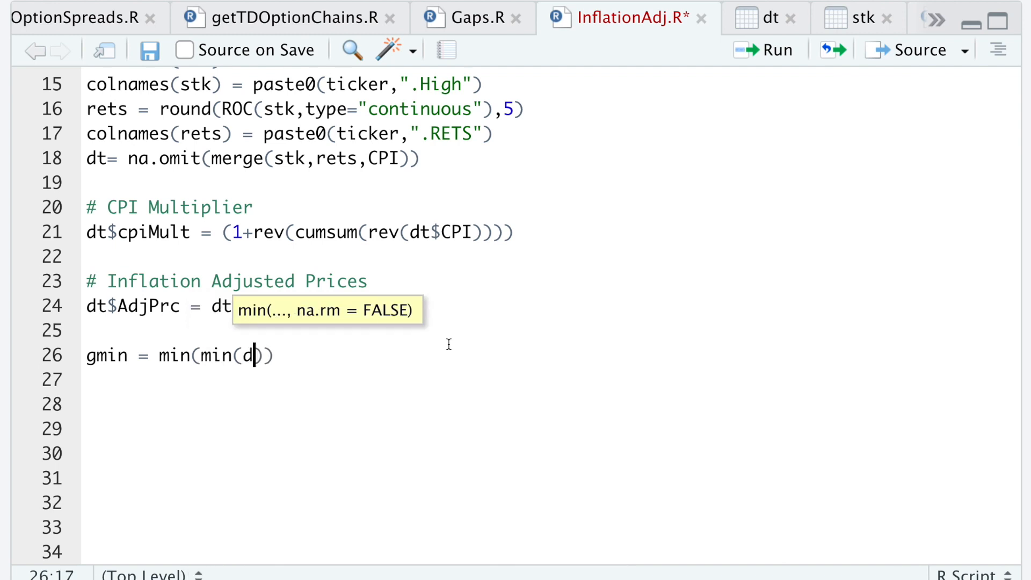
text(t$)
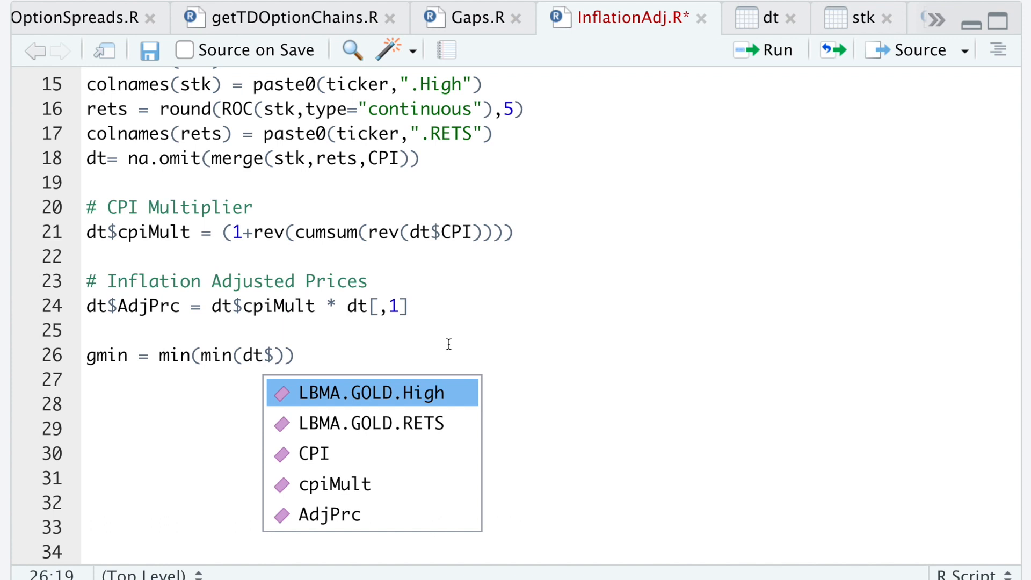
- Finish gmin = min(min(dt$AdjPrc), min(dt[,1])) and duplicate the line below it
key(Down)
key(Down)
key(Down)
key(Down)
key(Tab)
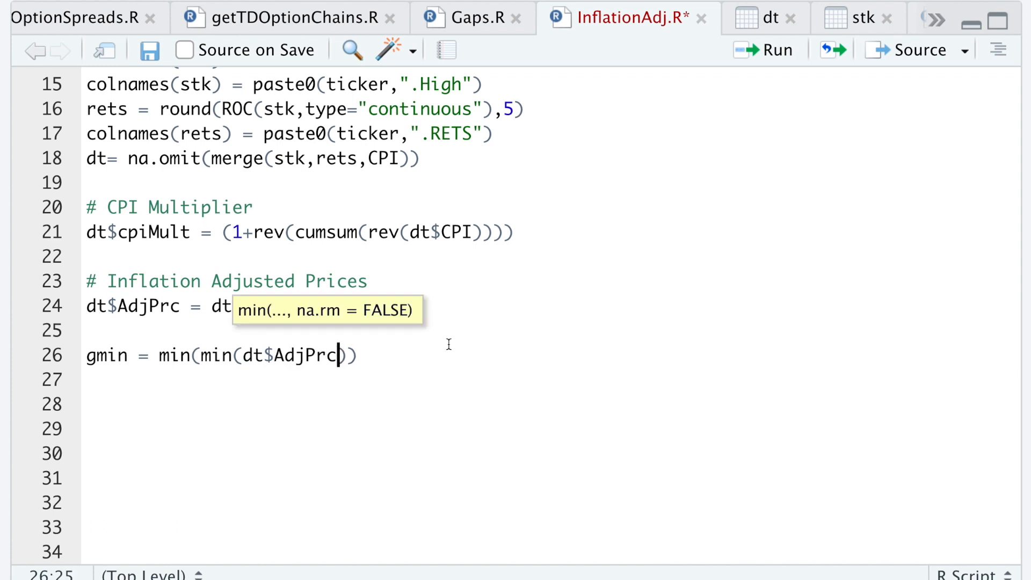
key(Right)
text(, min)
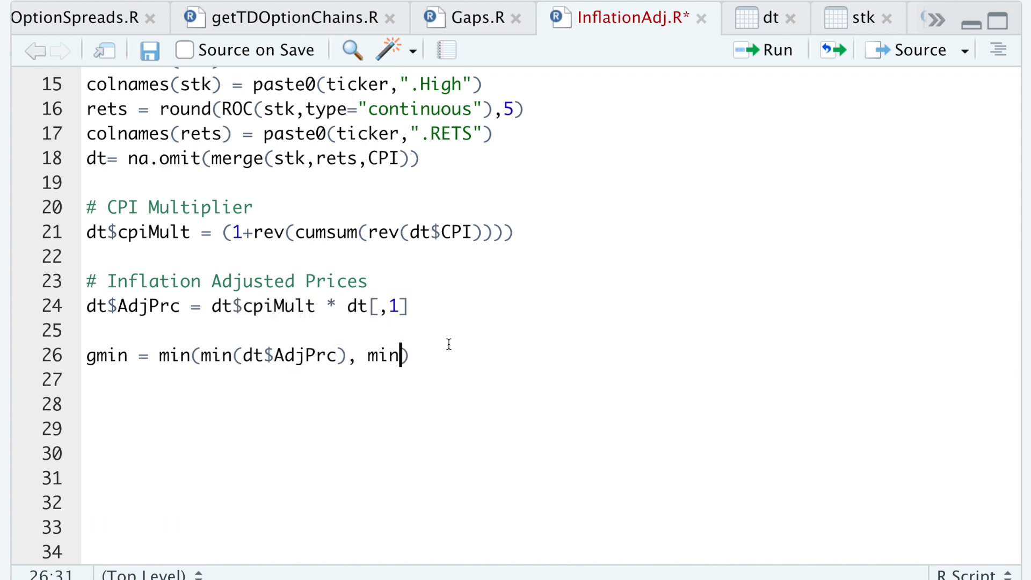
text((dt[,)
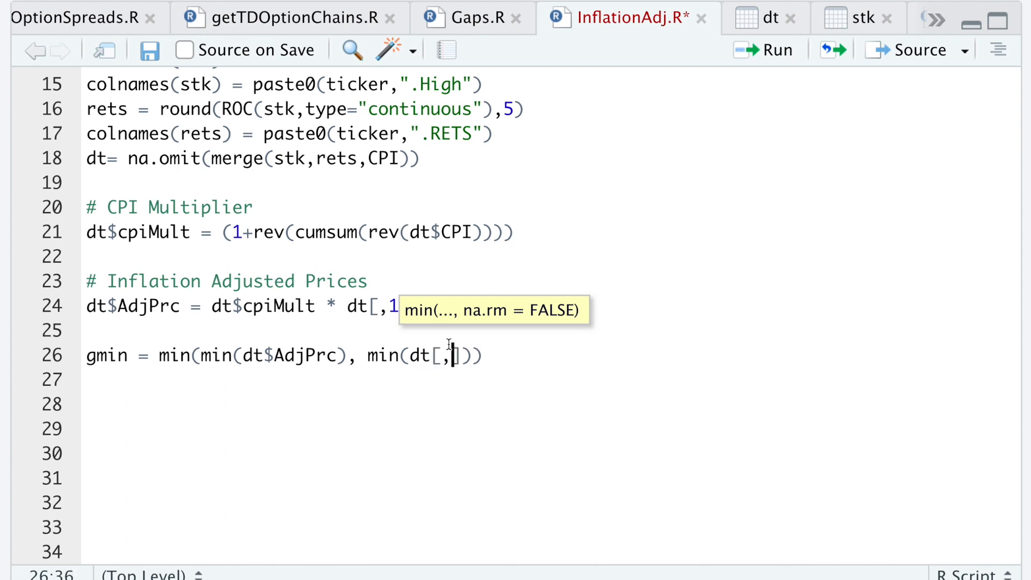
text(1)
key(End)
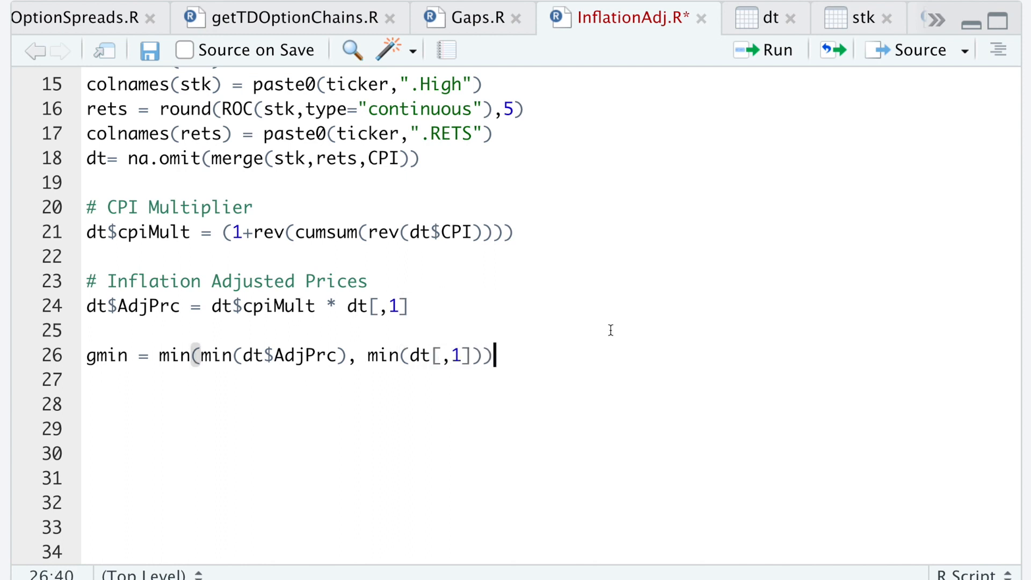
key(shift+Home)
key(ctrl+c)
key(End)
key(Return)
key(ctrl+v)
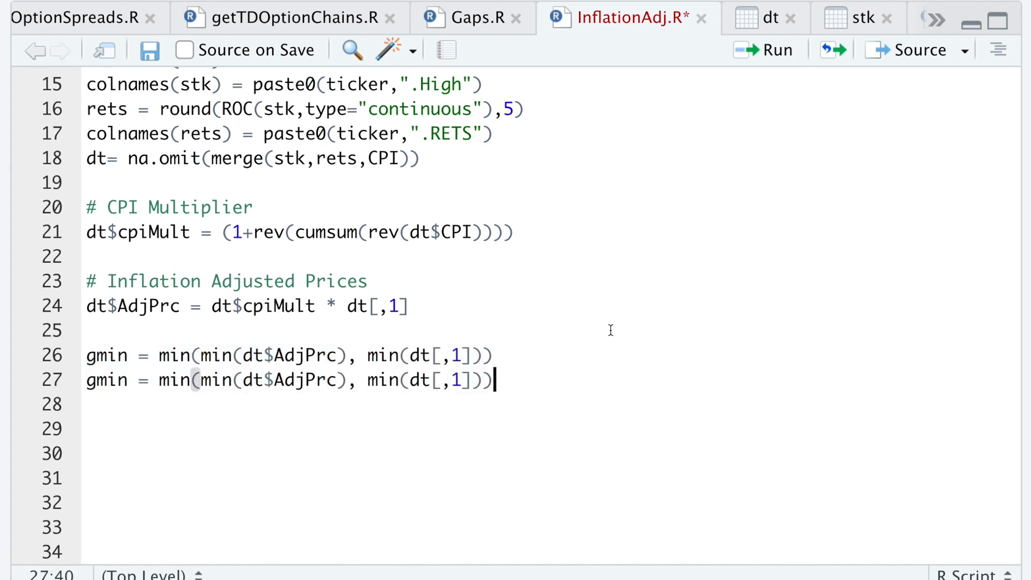
- Edit the duplicate into gmax = max(max(dt$AdjPrc), max(dt[,1]))
click(129, 380)
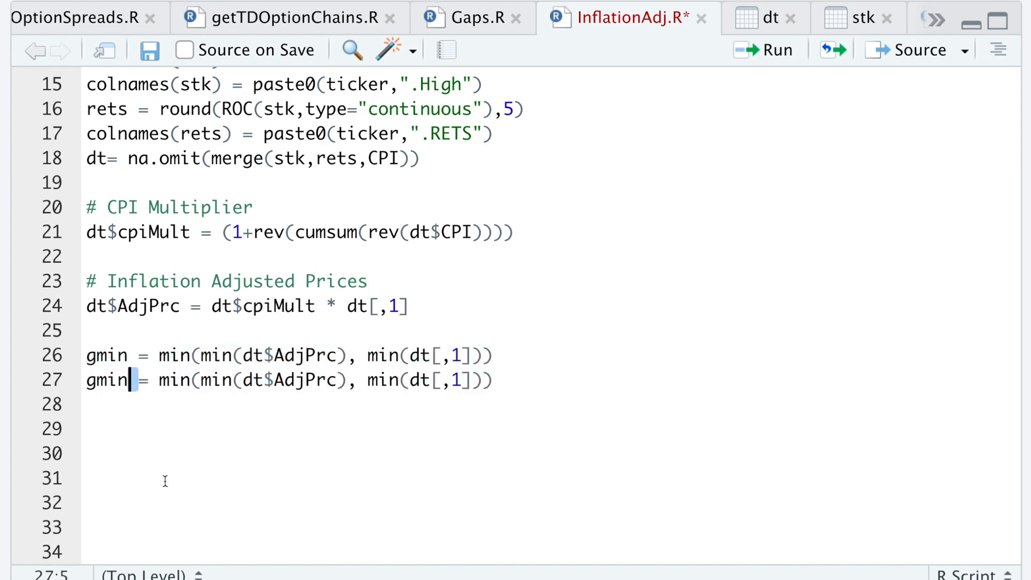
key(BackSpace)
key(BackSpace)
text(ax)
key(Right)
key(Right)
key(Right)
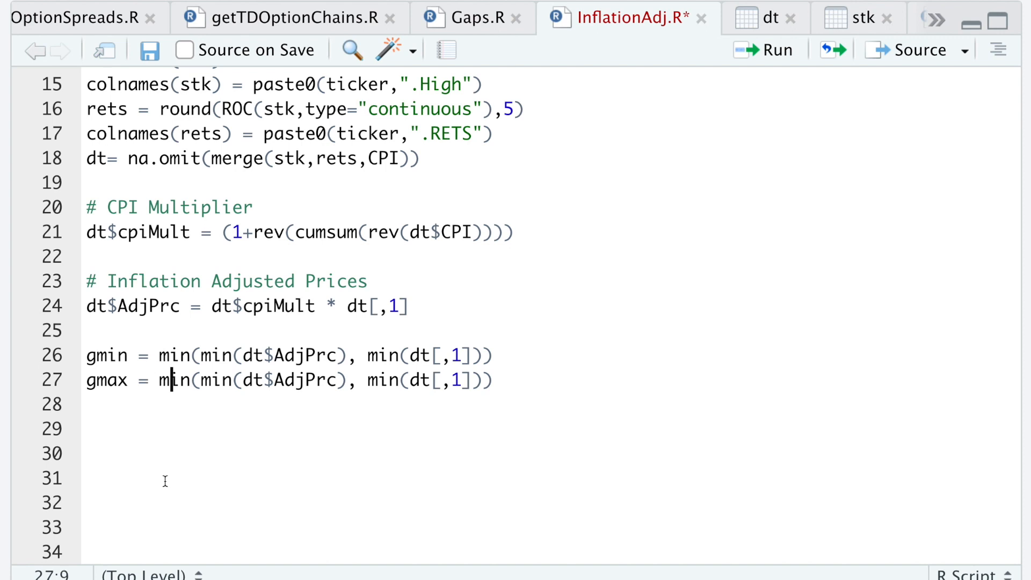
key(BackSpace)
key(BackSpace)
text(ax)
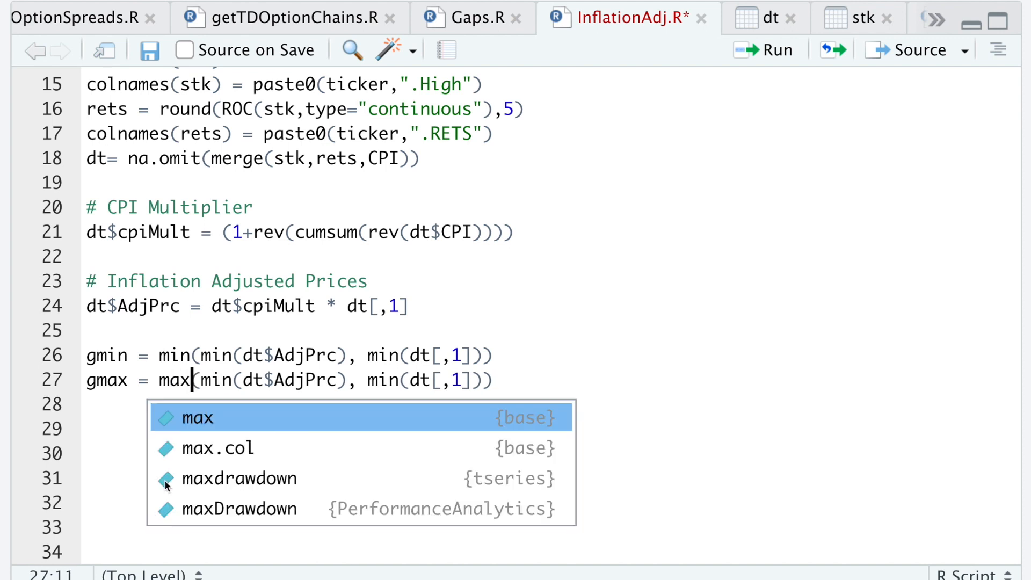
key(Escape)
double_click(173, 380)
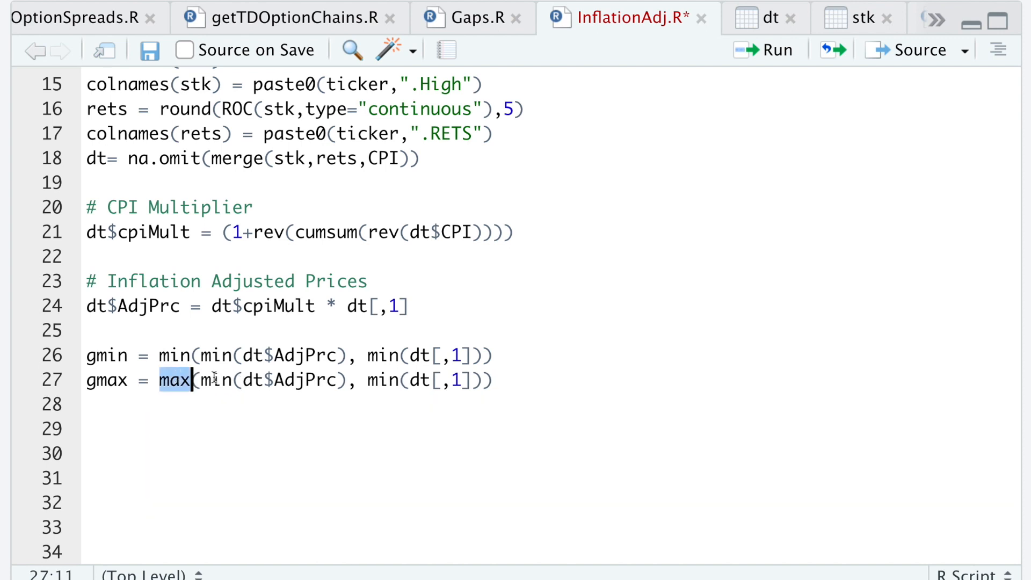
double_click(216, 380)
text(max)
double_click(383, 381)
text(max)
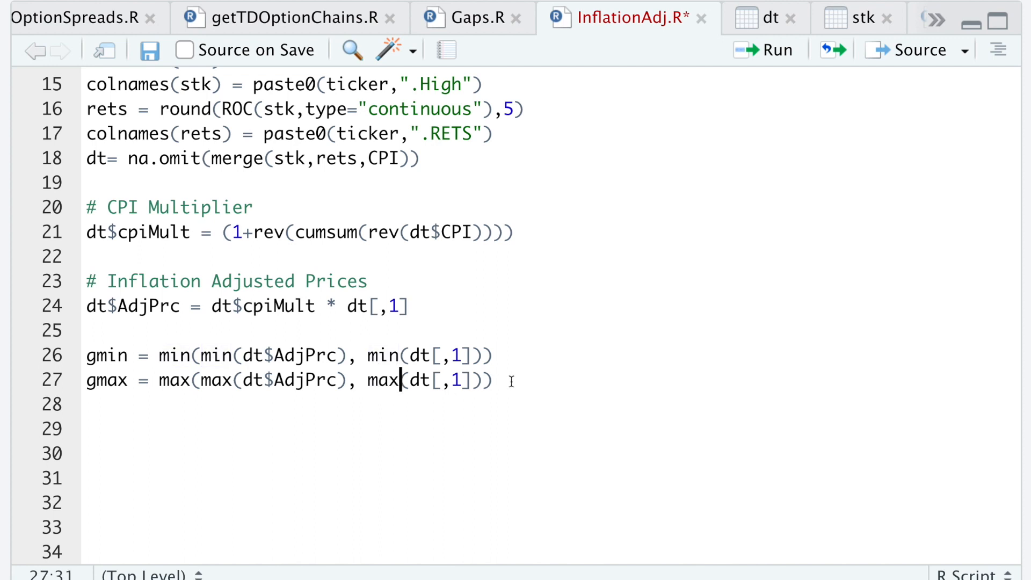
click(572, 380)
- Run the gmin and gmax lines together
drag(495, 380, 87, 356)
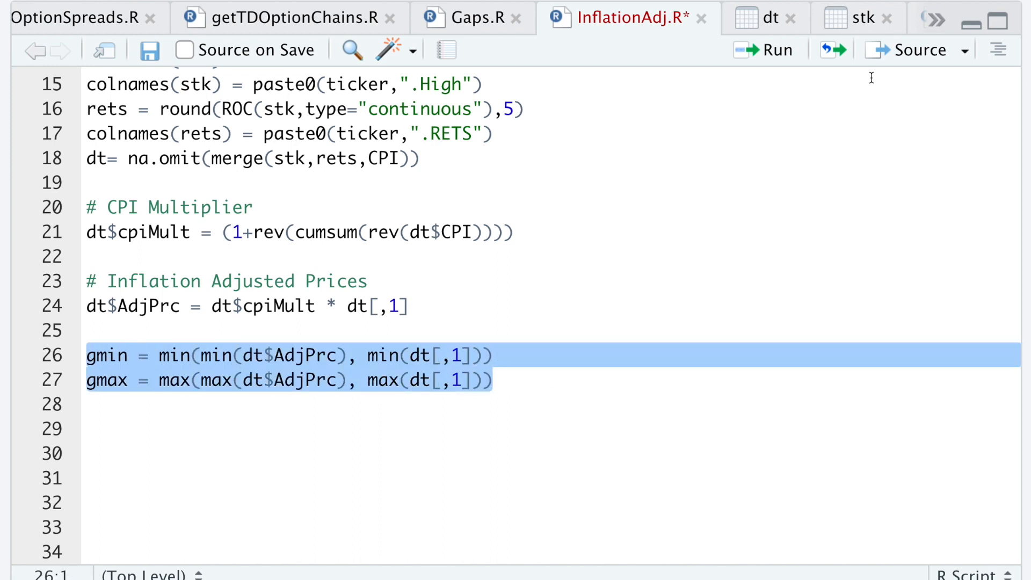
click(769, 49)
click(153, 407)
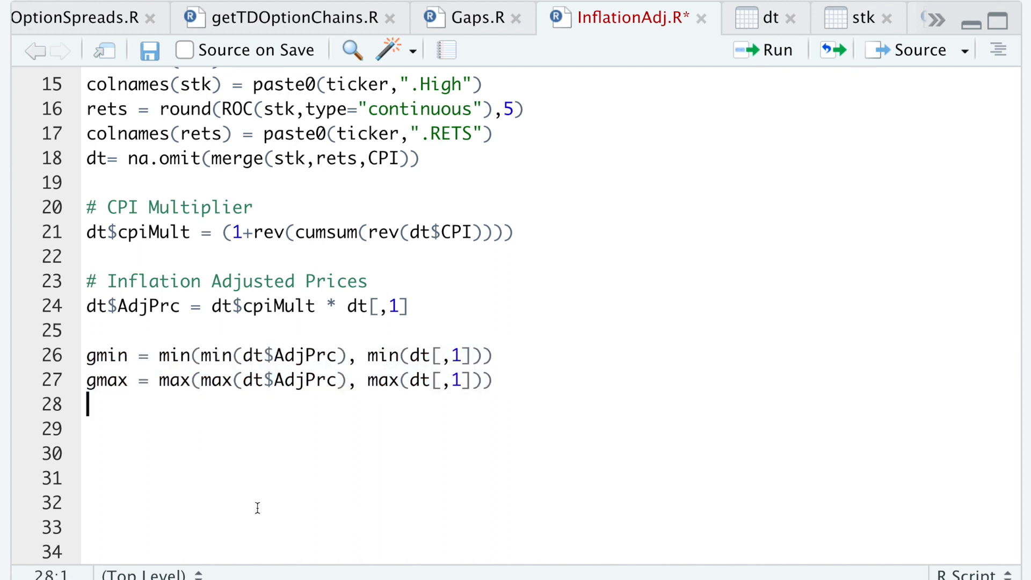
text(plot()
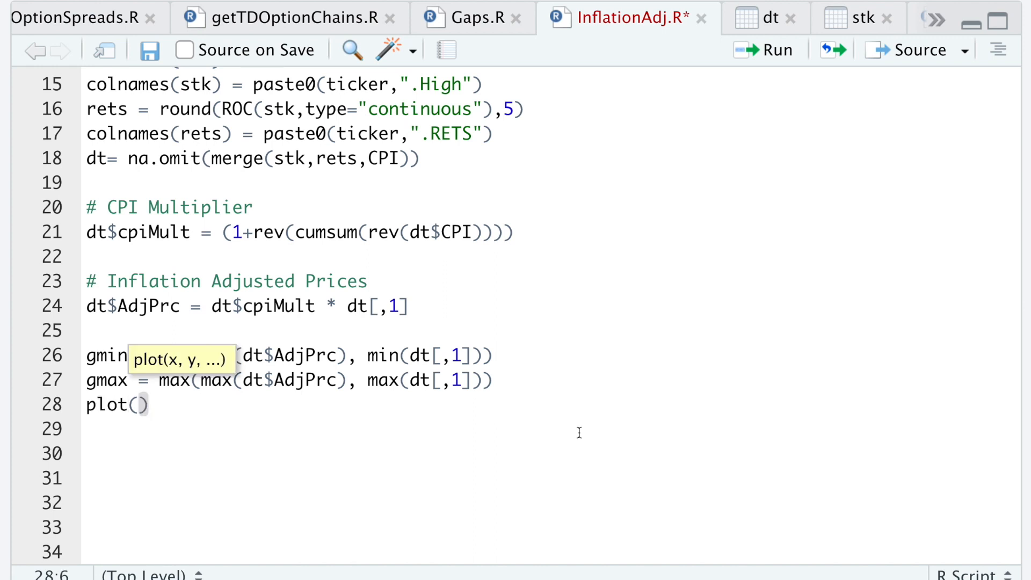
text(dt[,1)
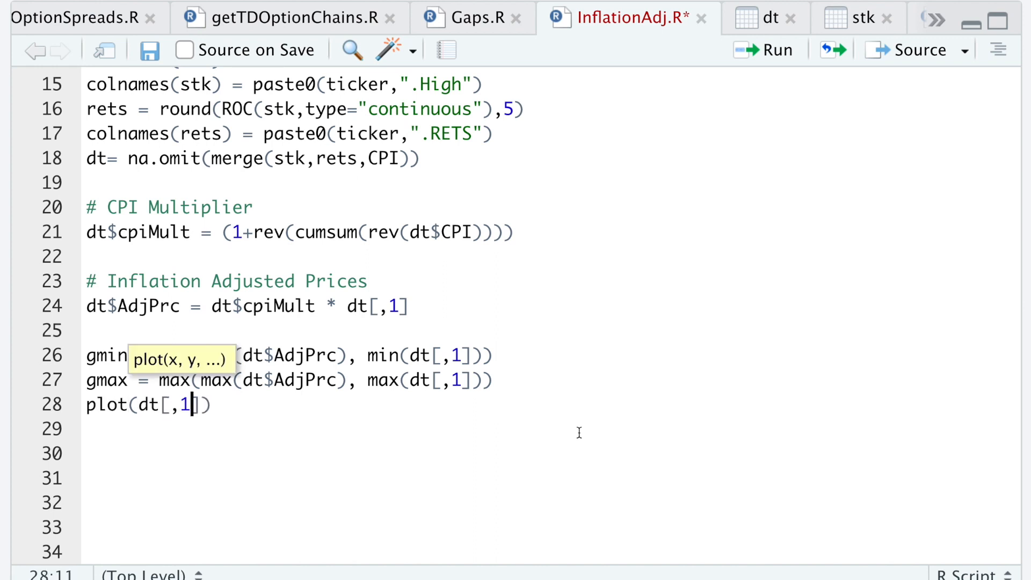
text(], )
text(ylim=c)
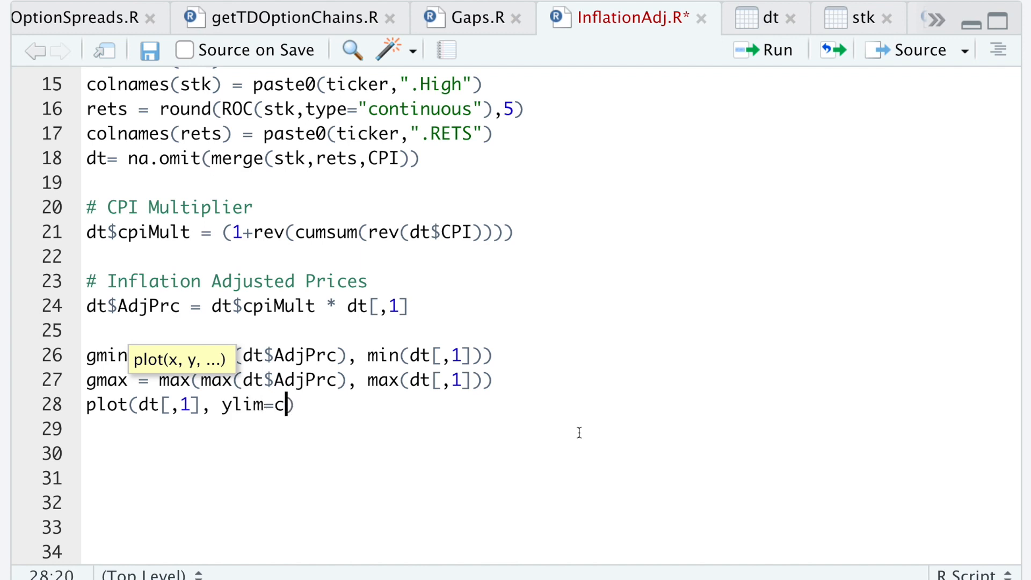
text((gmin)
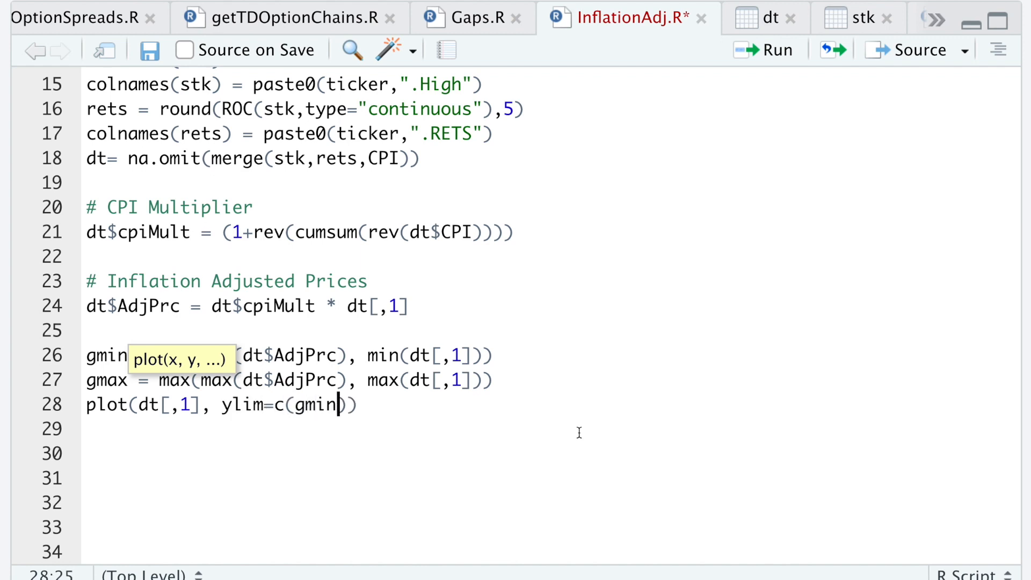
text(,gm)
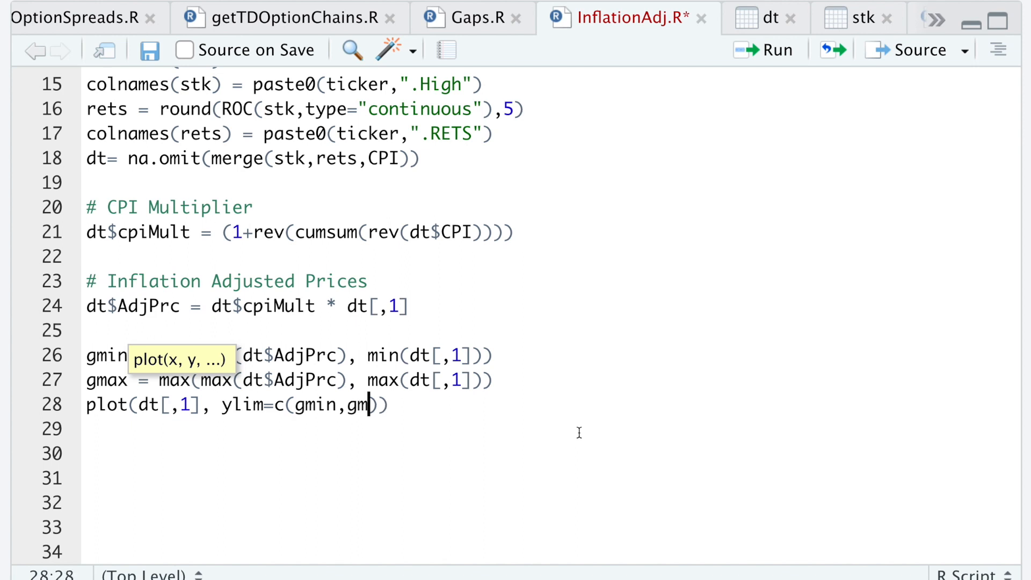
text(ax)
- Run plot(dt[,1], ylim=c(gmin,gmax)) and write lines(dt$AdjPrc, col="red") below it
key(Right)
key(Right)
key(shift+Home)
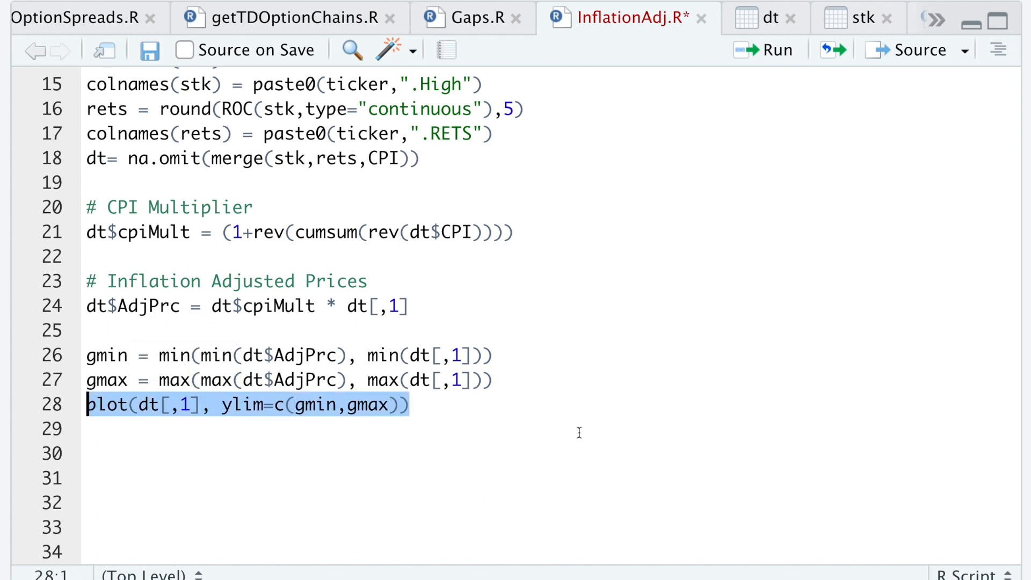
key(ctrl+Return)
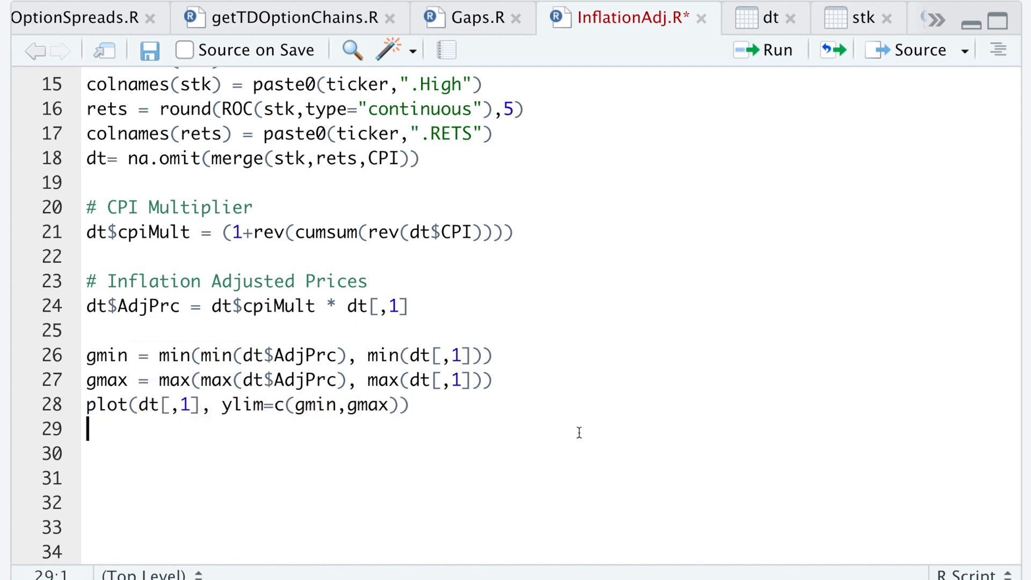
text(lines()
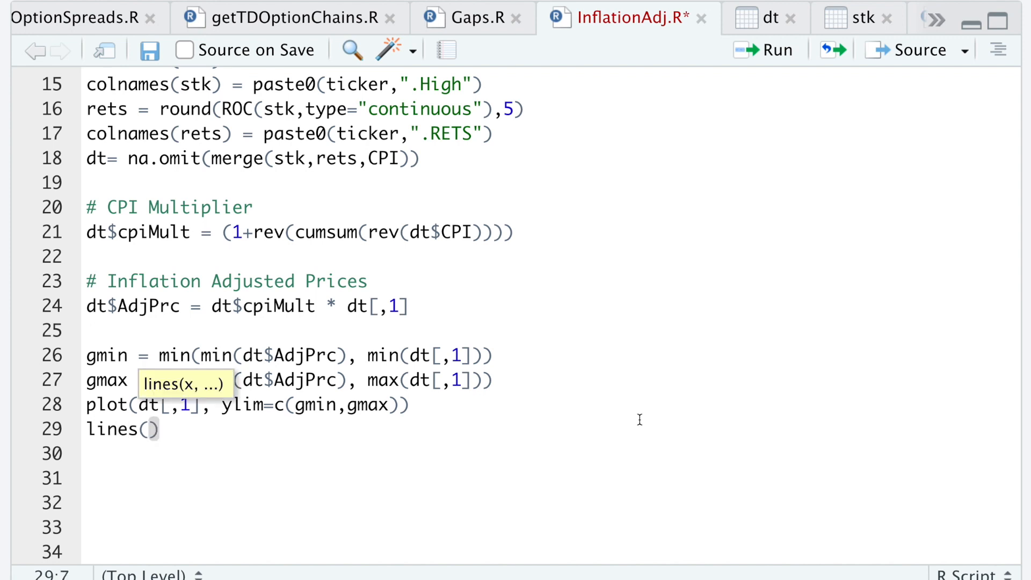
text(dt)
text($ad)
key(Tab)
text(, )
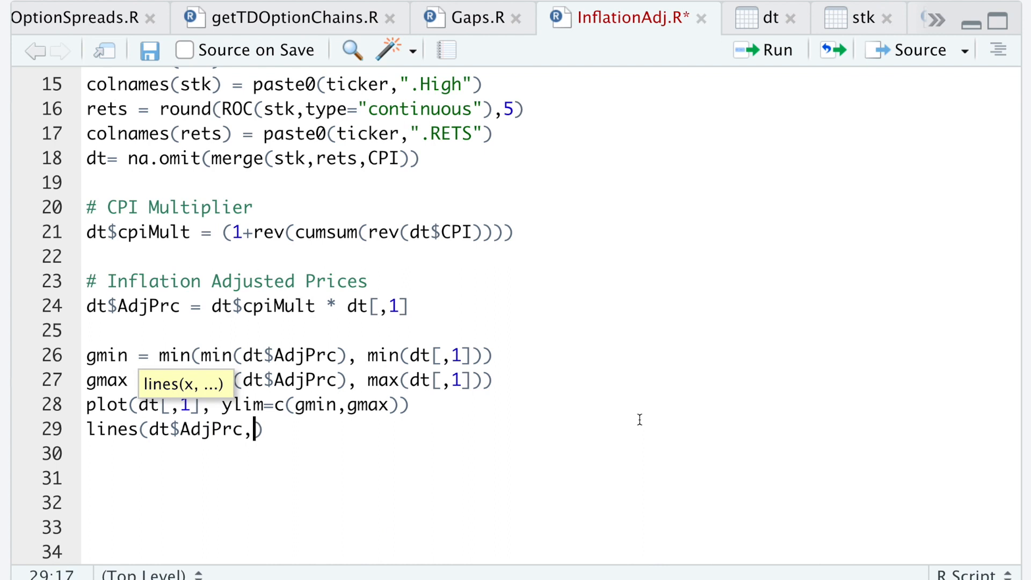
text(c)
text(ol=")
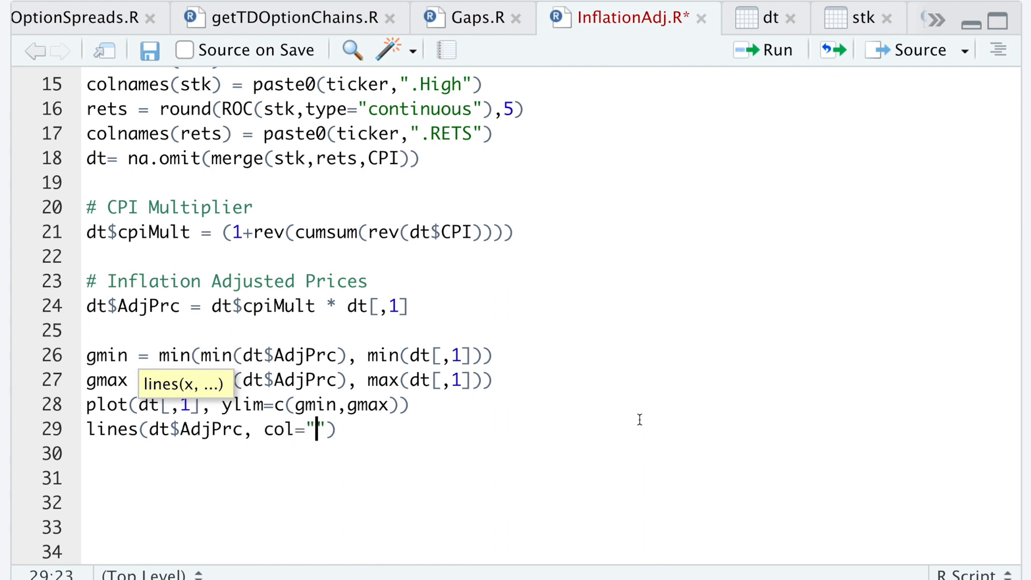
text(red"))
key(shift+Home)
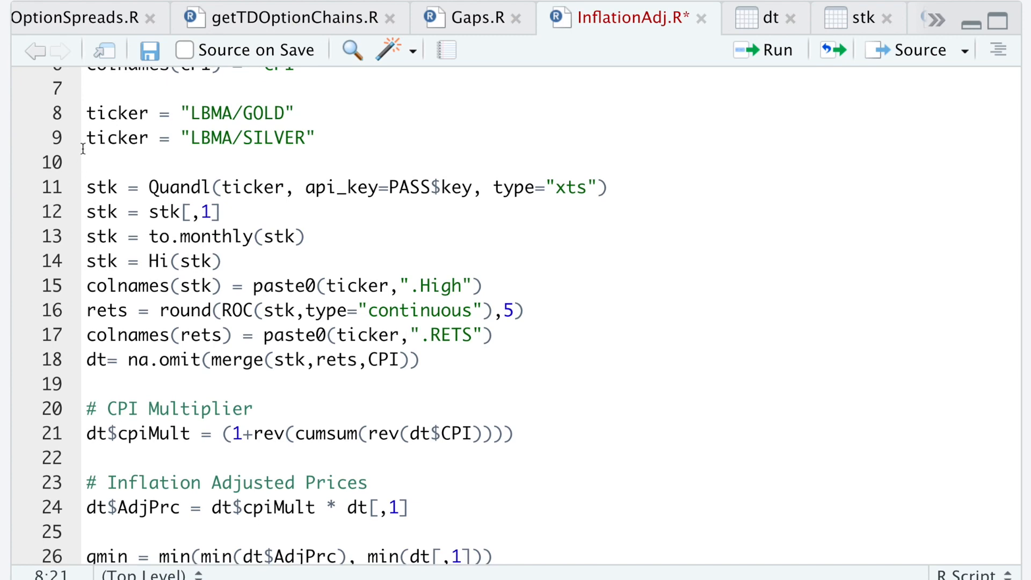
- Run the script from the LBMA/SILVER ticker line through the red lines() overlay
mouse_move(86, 138)
mouse_down()
mouse_move(473, 434)
mouse_move(368, 429)
mouse_up()
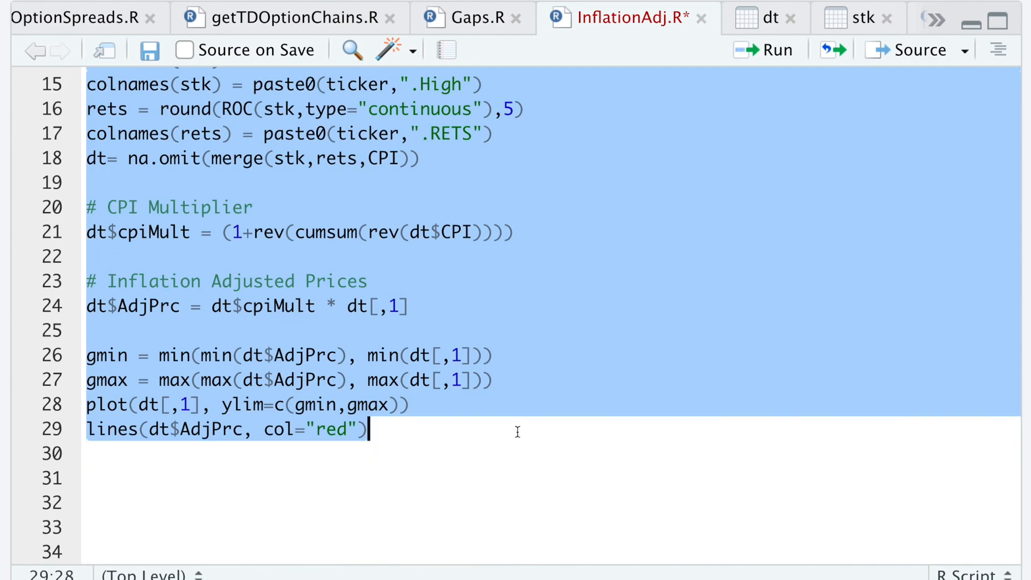
click(751, 51)
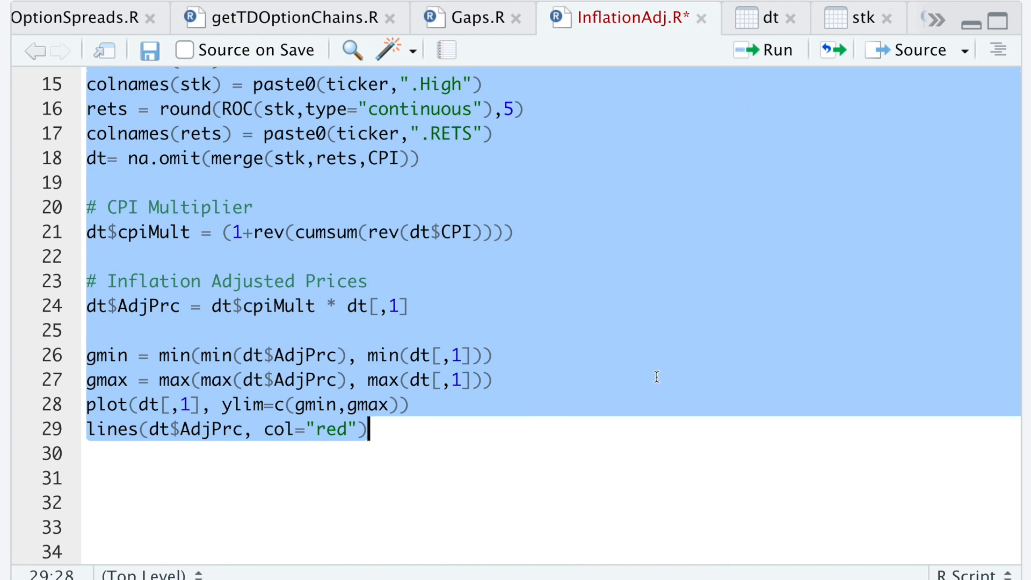